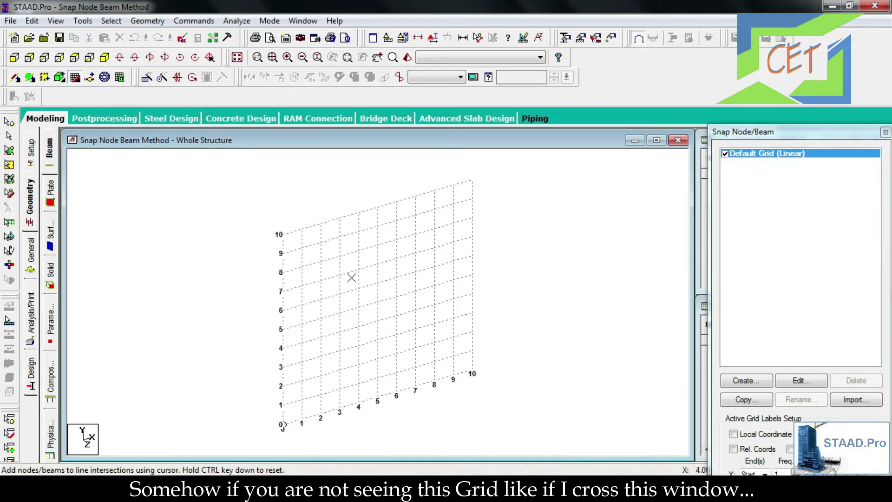
- Hide the snap grid panel, bring the grid back, and undock its settings panel
left_click(885, 133)
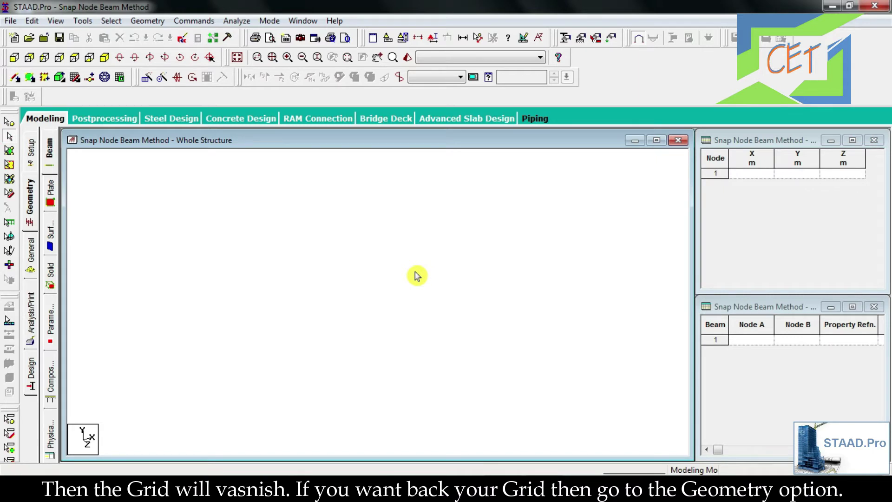
left_click(31, 202)
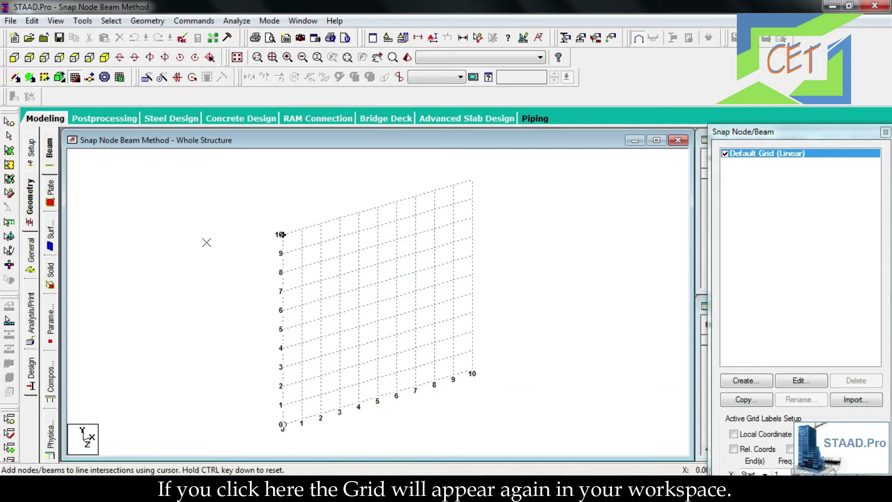
left_click_drag(783, 133, 778, 30)
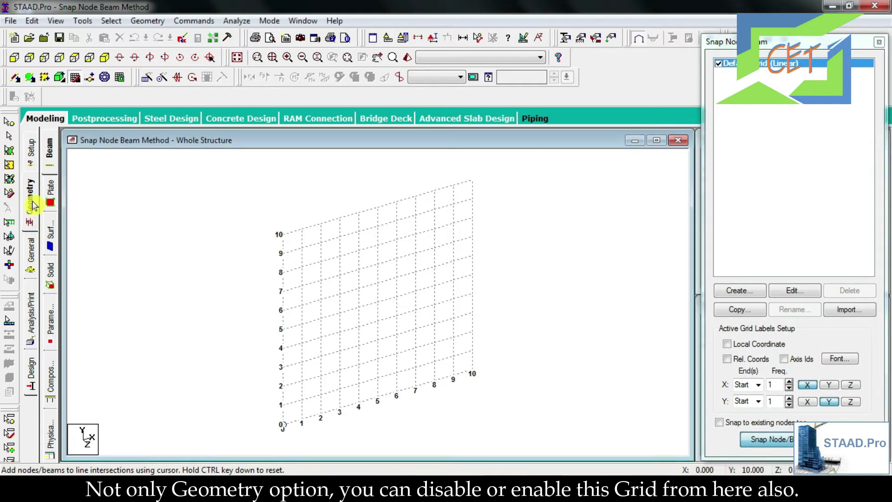
- Toggle the construction grid off and on, then turn it off via Geometry > Snap/Grid Node > Beam
left_click(75, 79)
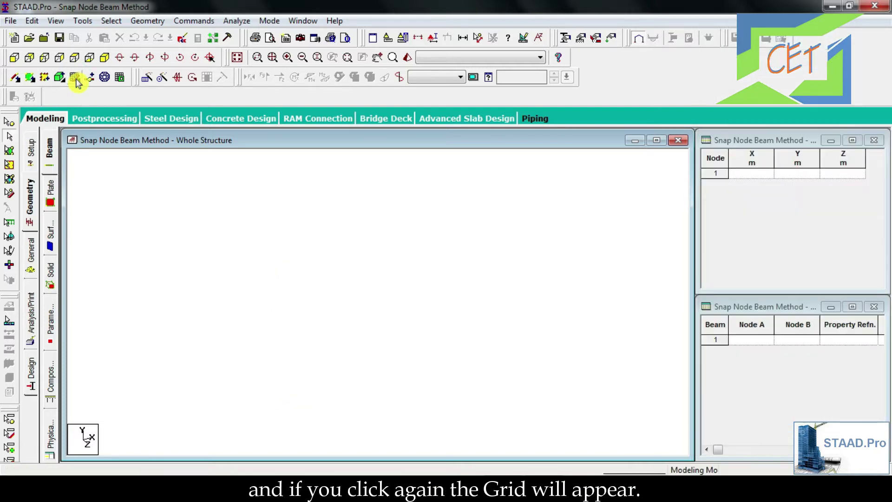
left_click(76, 80)
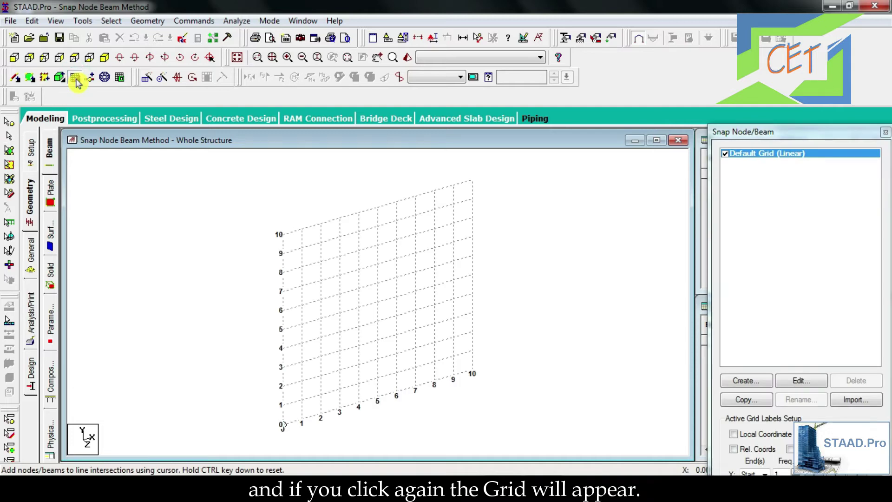
left_click(142, 21)
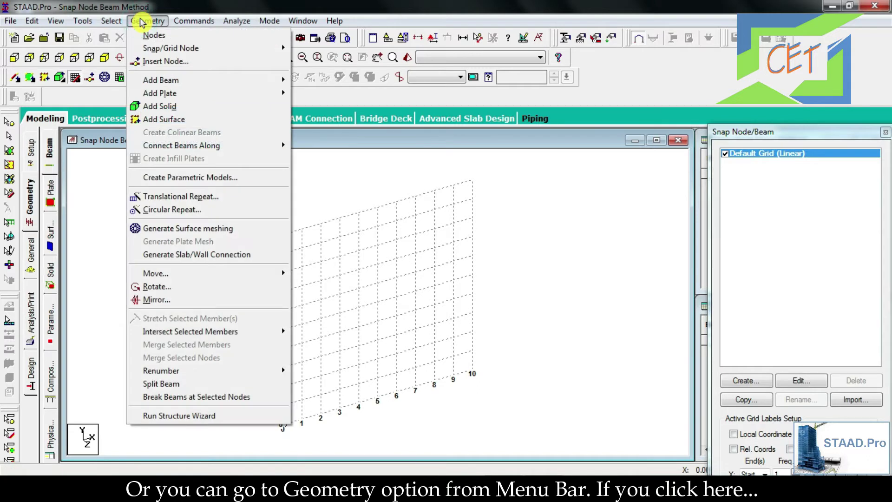
mouse_move(155, 48)
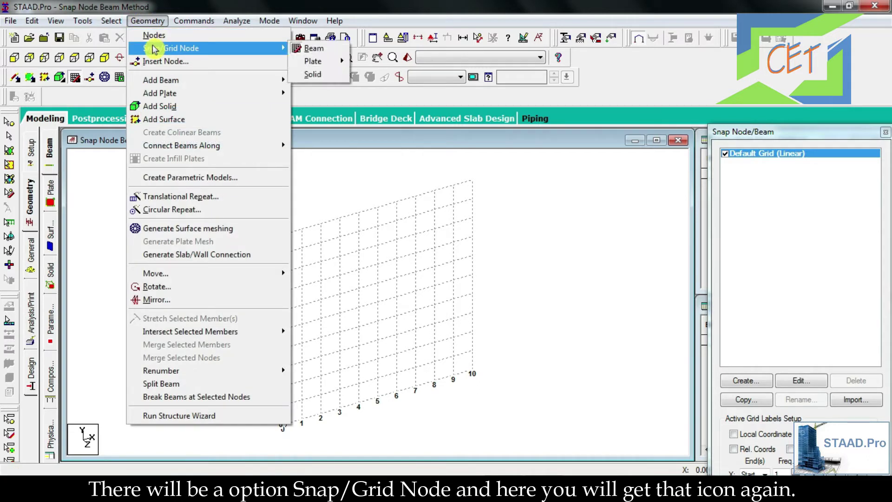
left_click(306, 49)
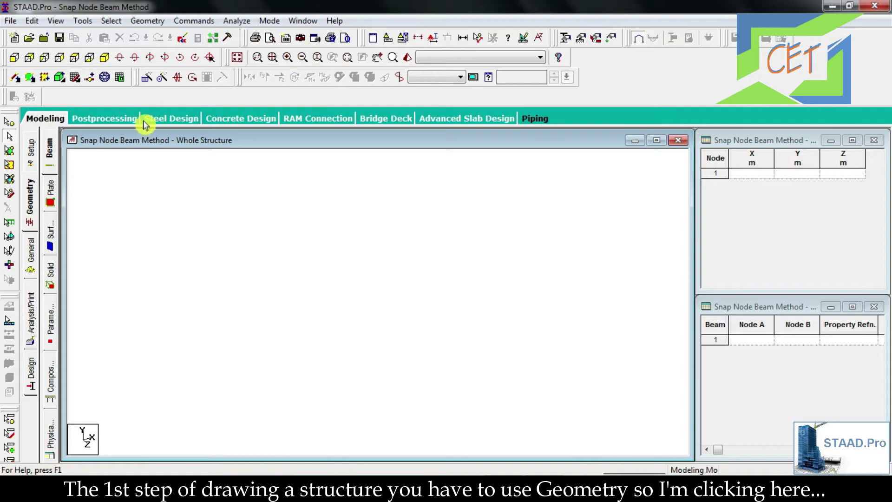
- Restore the default grid, view it from +Z, then return to the isometric view
left_click(33, 204)
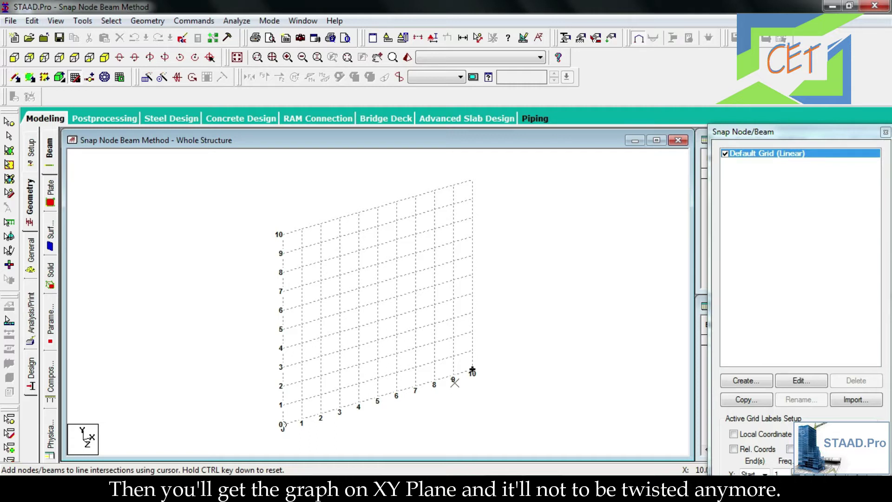
left_click(16, 58)
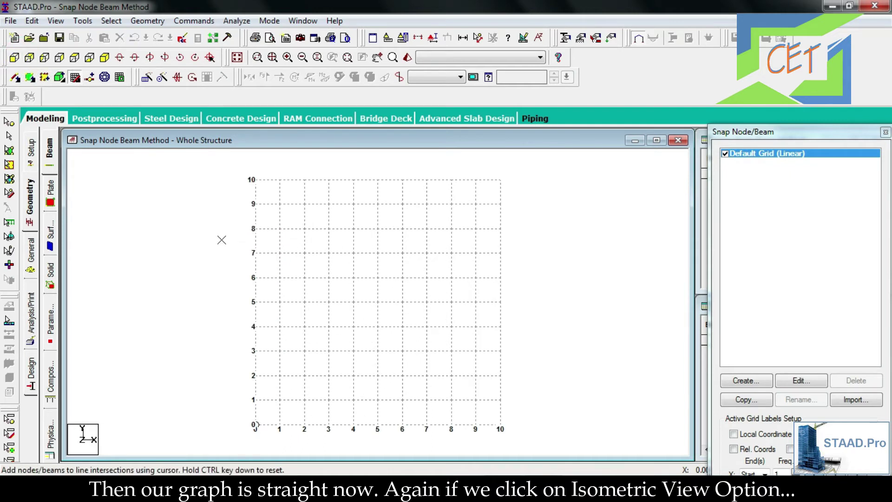
left_click(106, 59)
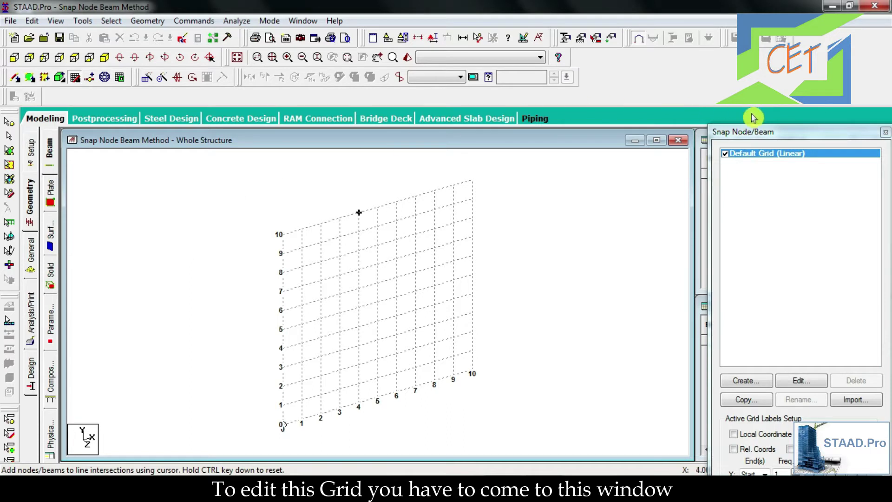
- Float the Snap Node/Beam panel and try Rel. Coords and Axis Ids labels, keeping plain 0–10 labels
left_click_drag(769, 132, 767, 51)
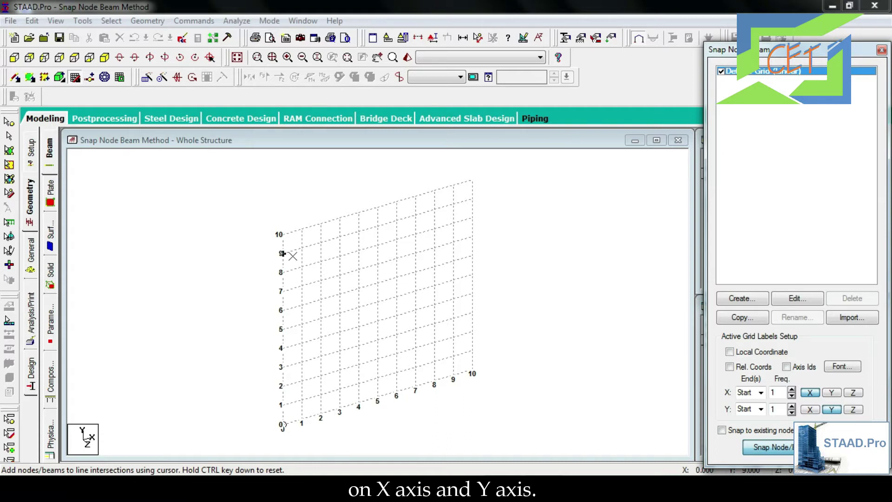
left_click(729, 367)
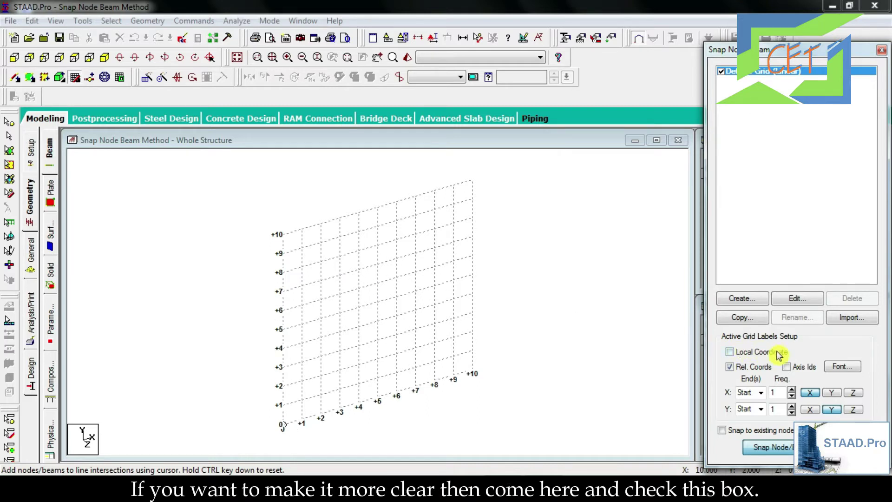
left_click(787, 368)
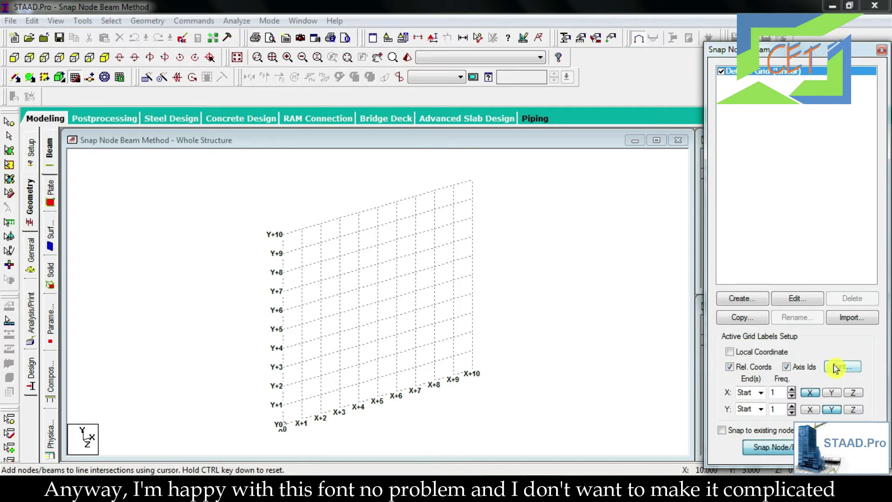
left_click(786, 367)
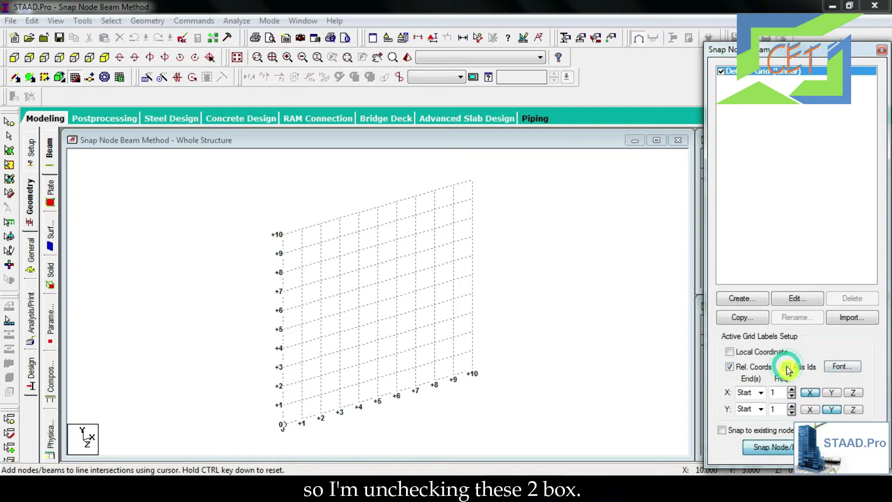
left_click(731, 367)
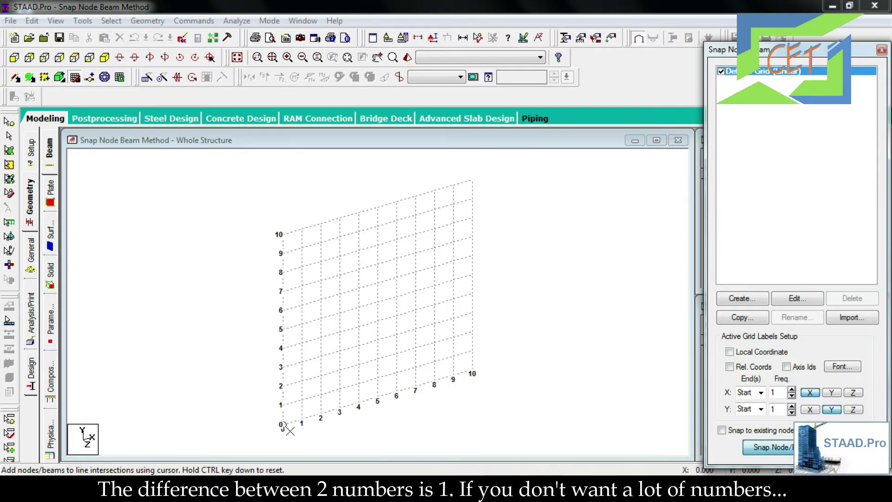
left_click(791, 389)
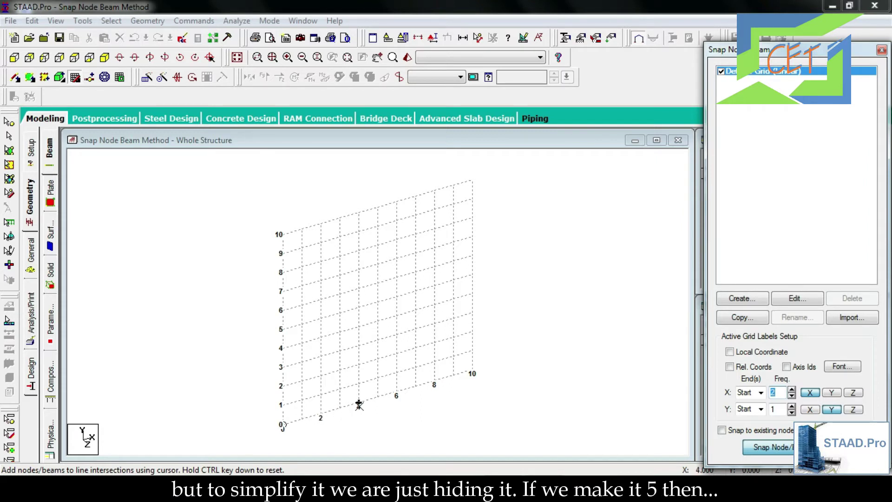
key("BackSpace")
type("5")
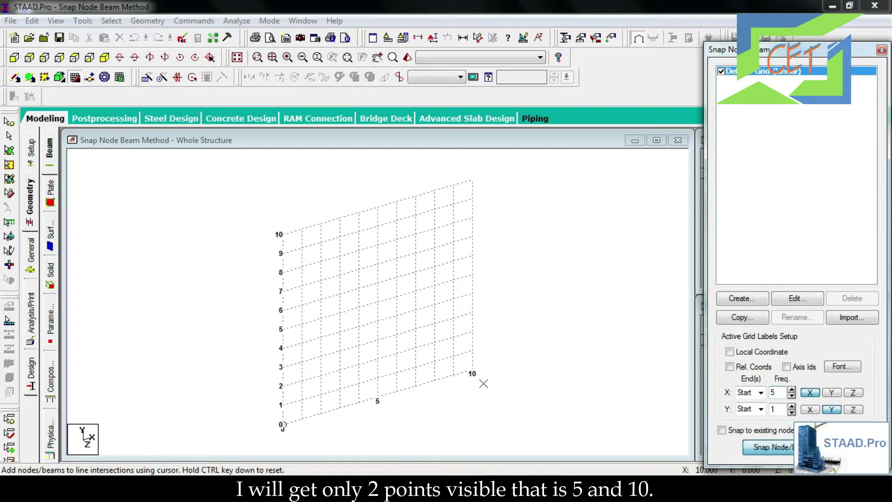
double_click(775, 409)
key("BackSpace")
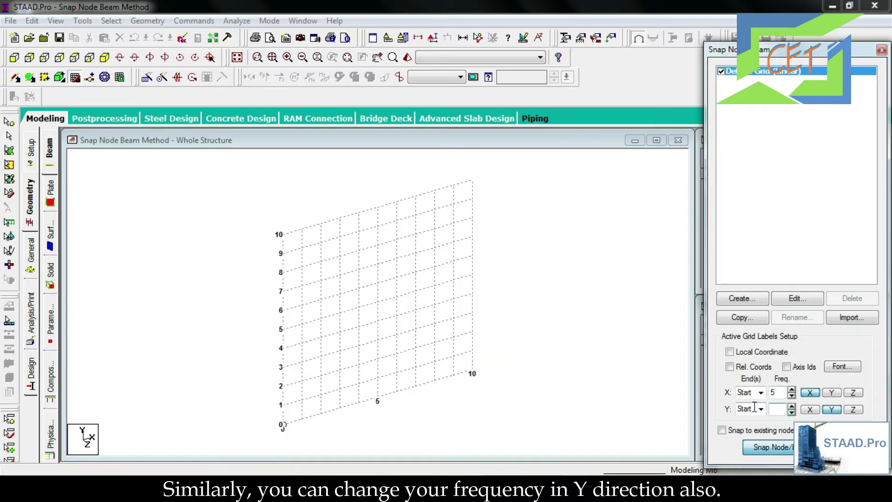
type("5")
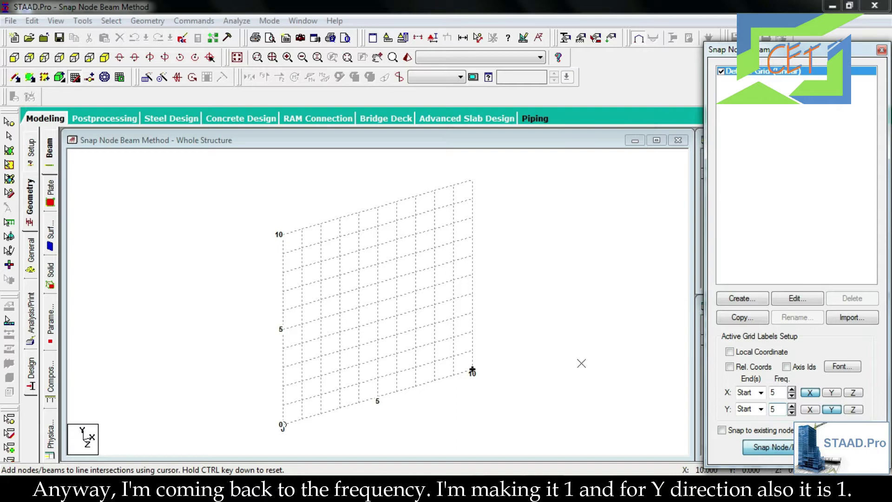
double_click(774, 393)
type("1")
double_click(774, 408)
type("1")
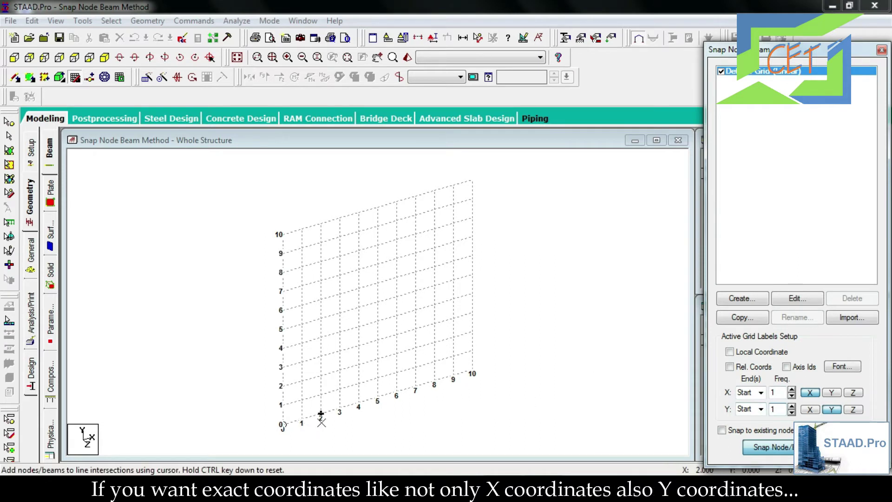
left_click(832, 394)
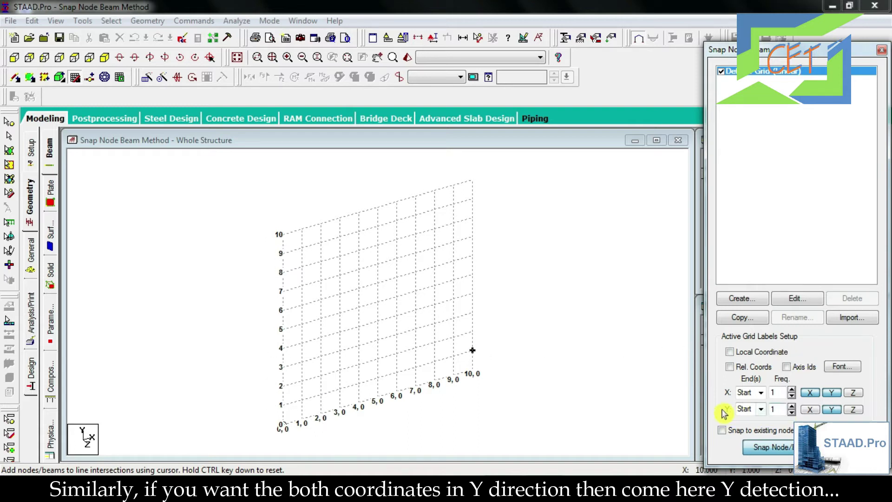
left_click(810, 410)
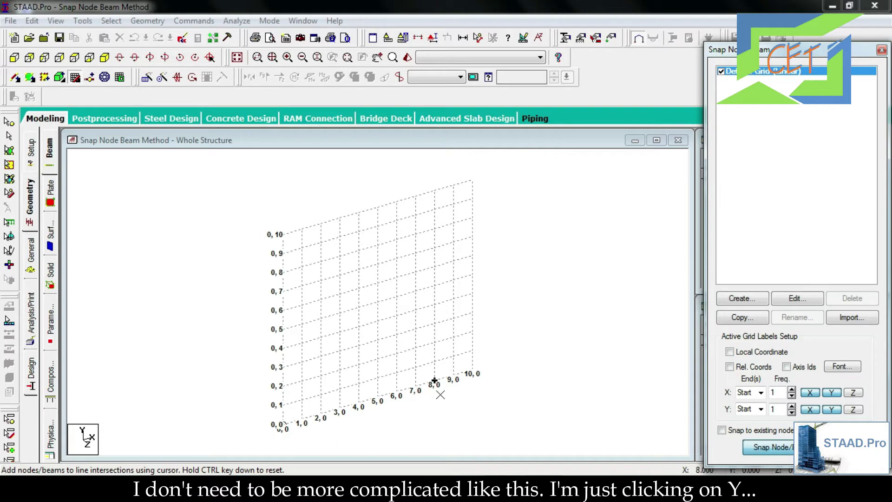
left_click(831, 392)
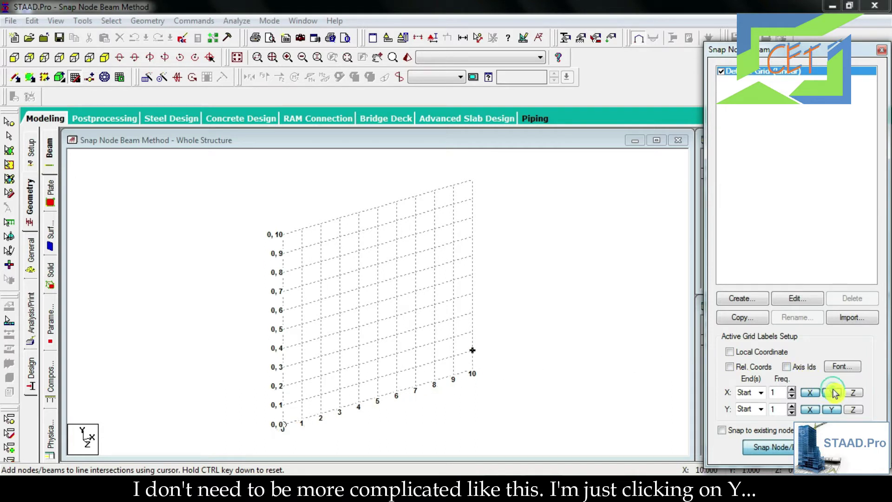
left_click(810, 409)
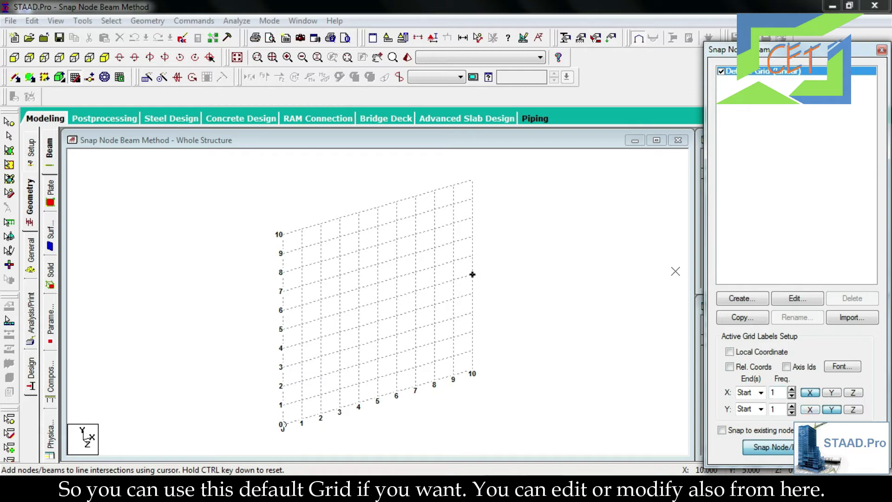
left_click(792, 300)
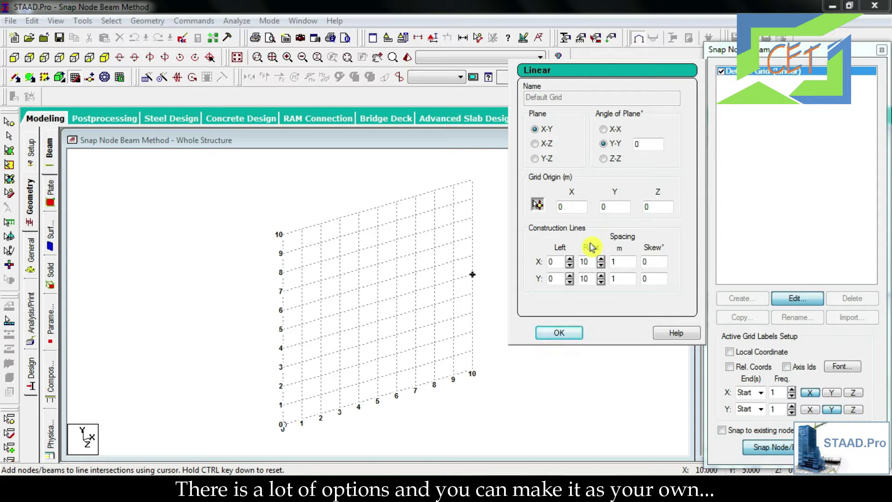
left_click(559, 333)
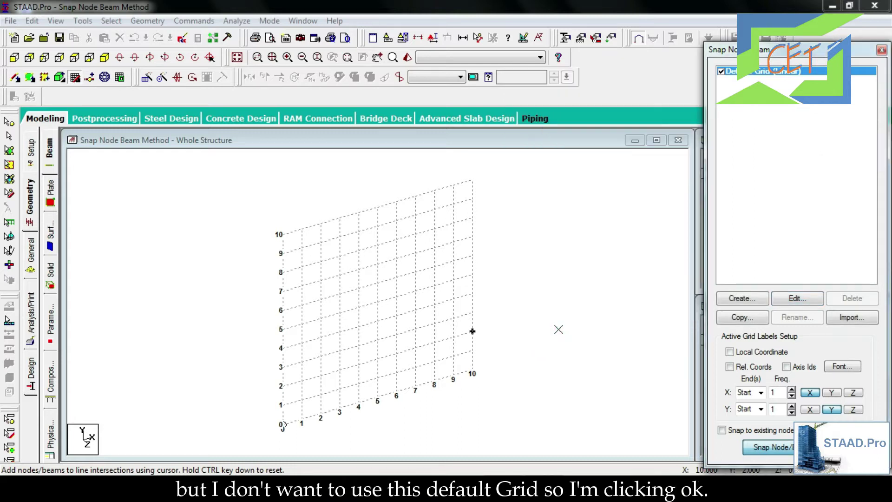
- Create a linear X-Y grid named 'My Grid' spanning 0 to 10 at 1 m spacing
left_click(742, 301)
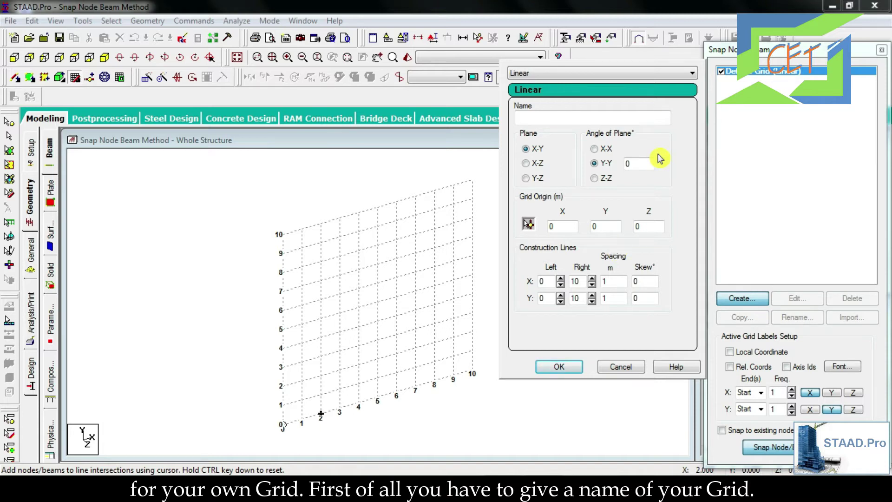
left_click(566, 115)
type("M")
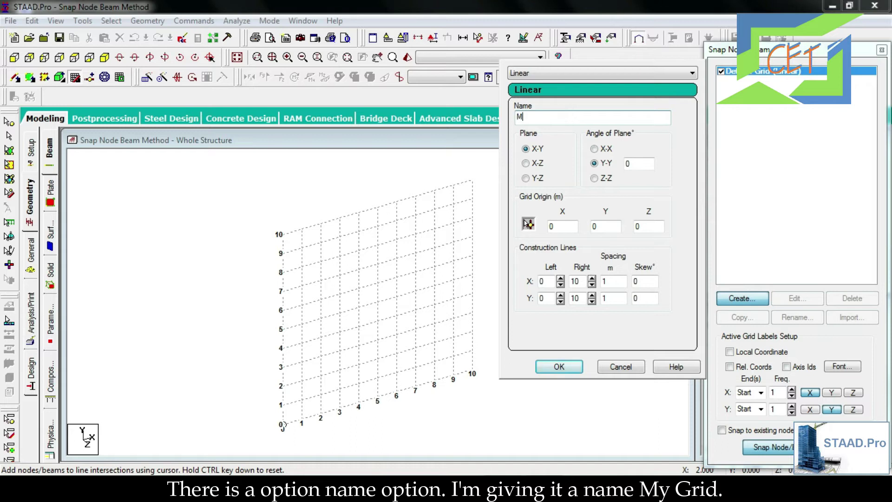
type("y Grid")
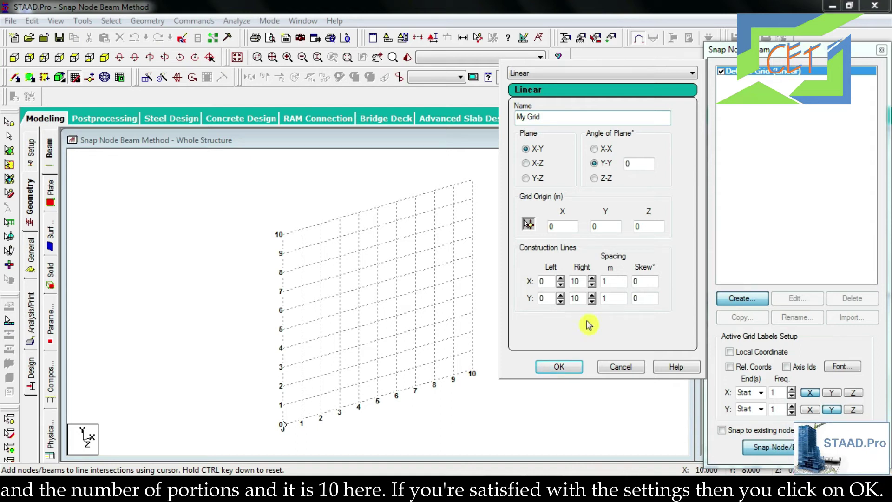
left_click(569, 367)
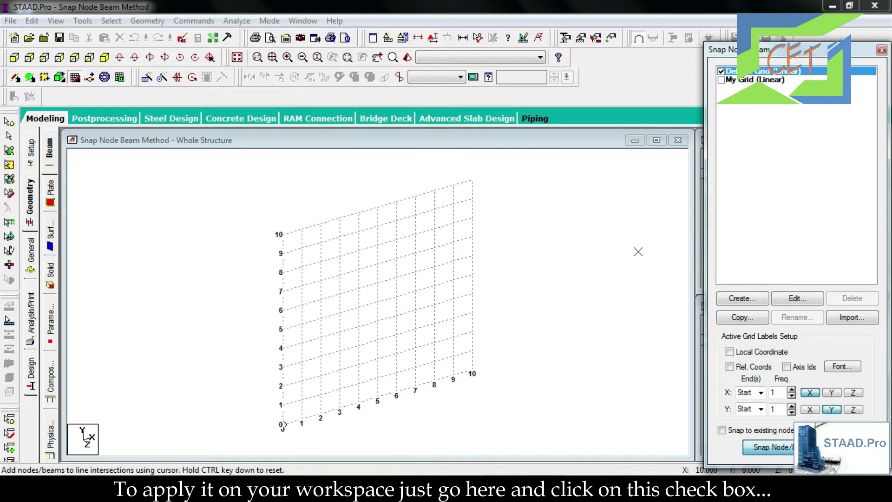
- Switch off Default Grid and activate My Grid (Linear) as the snap grid
left_click(722, 80)
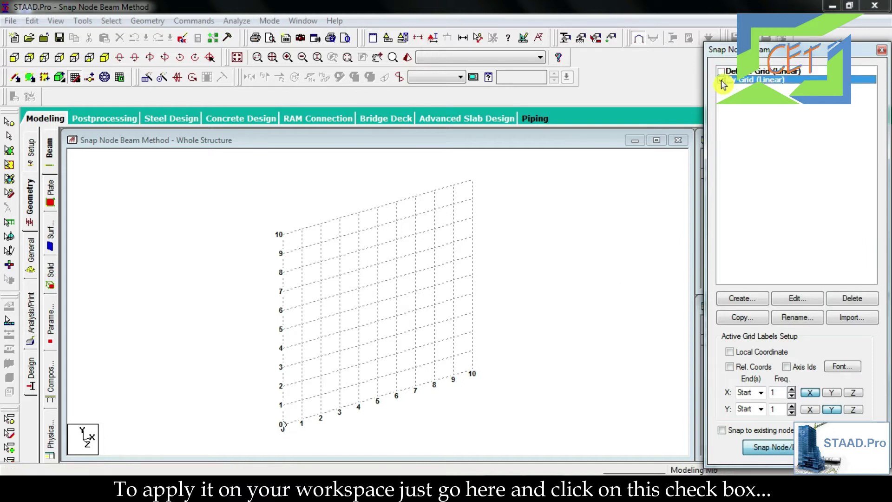
left_click(721, 80)
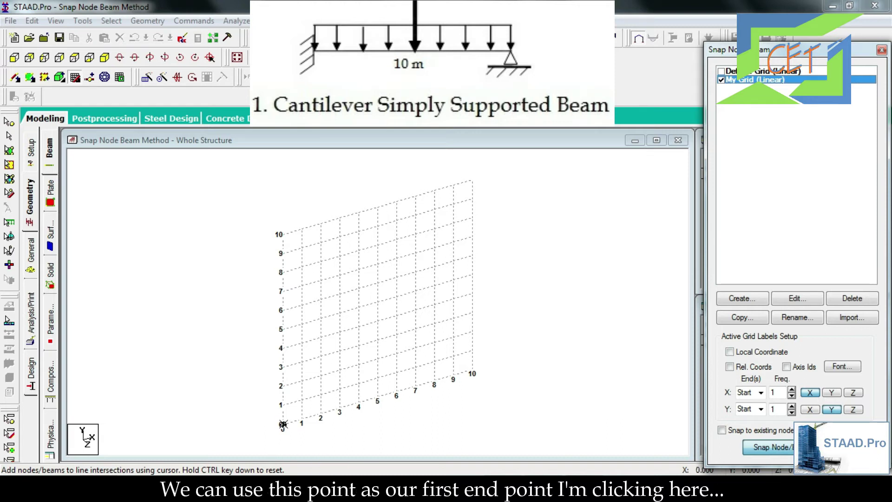
- Draw a 10 m beam along X from the grid origin to grid point 10
left_click(283, 424)
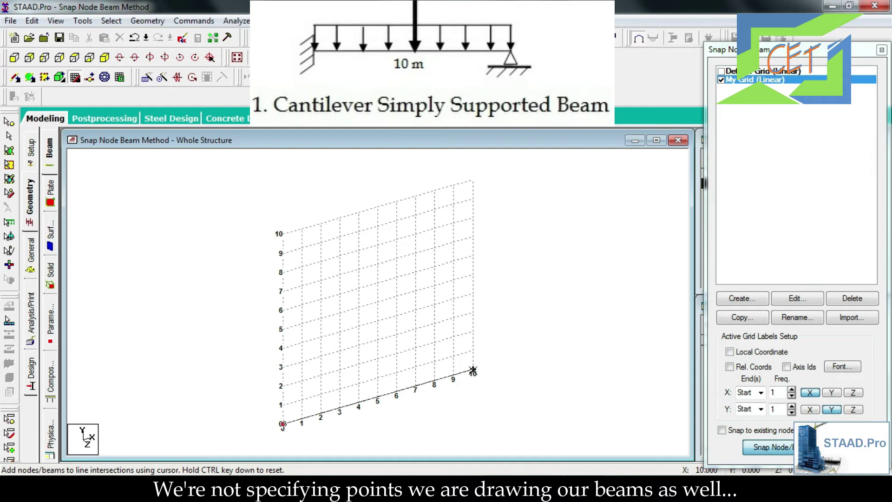
left_click(472, 370)
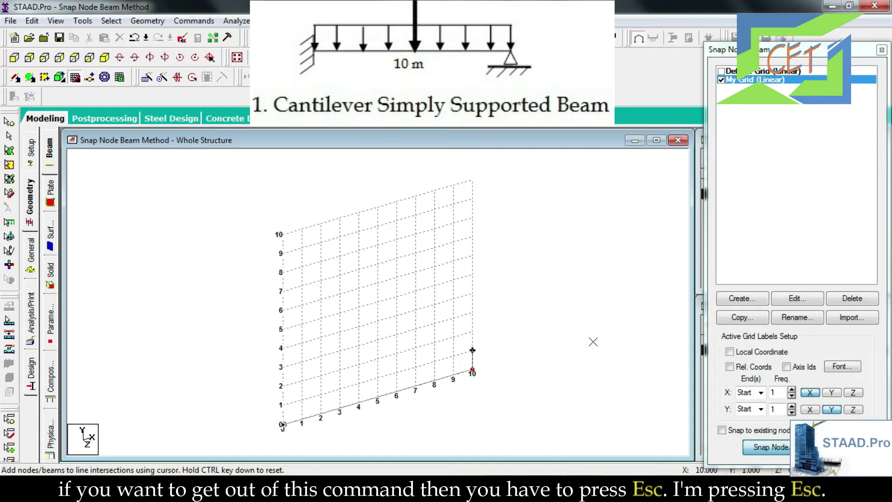
- Exit beam drawing with Esc and leave Snap Node/Beam mode switched off
key("Escape")
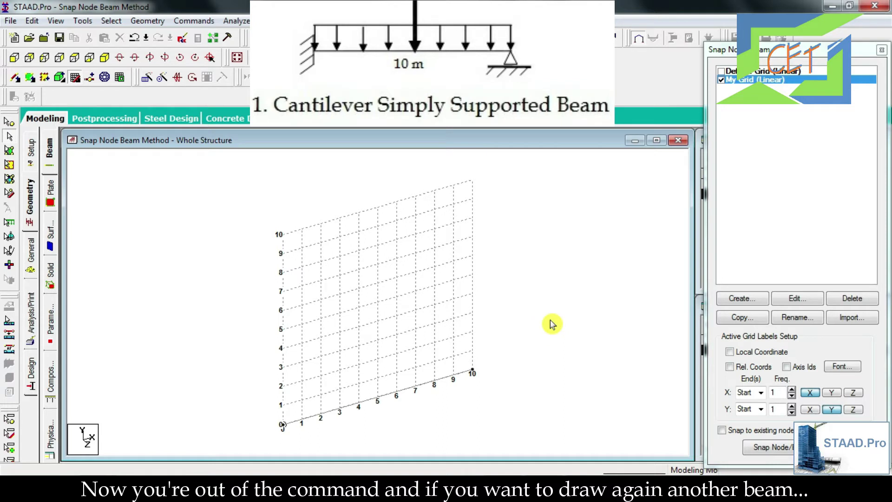
left_click(769, 446)
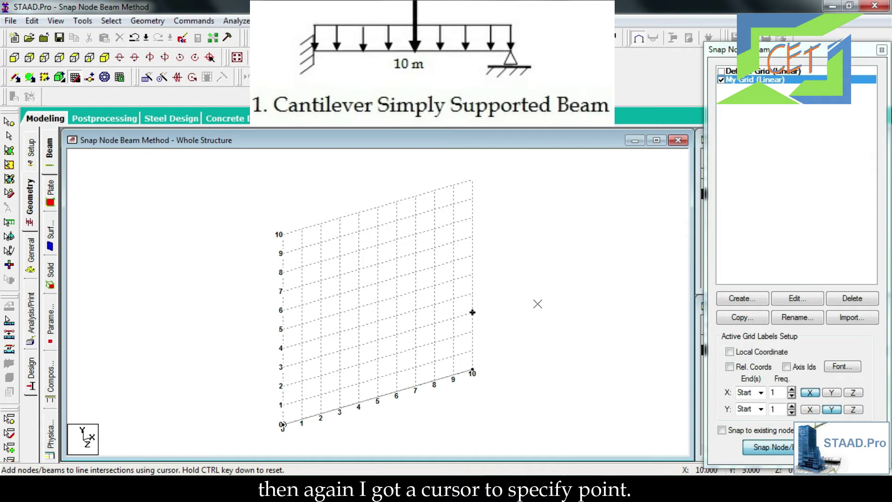
left_click(771, 447)
left_click(771, 447)
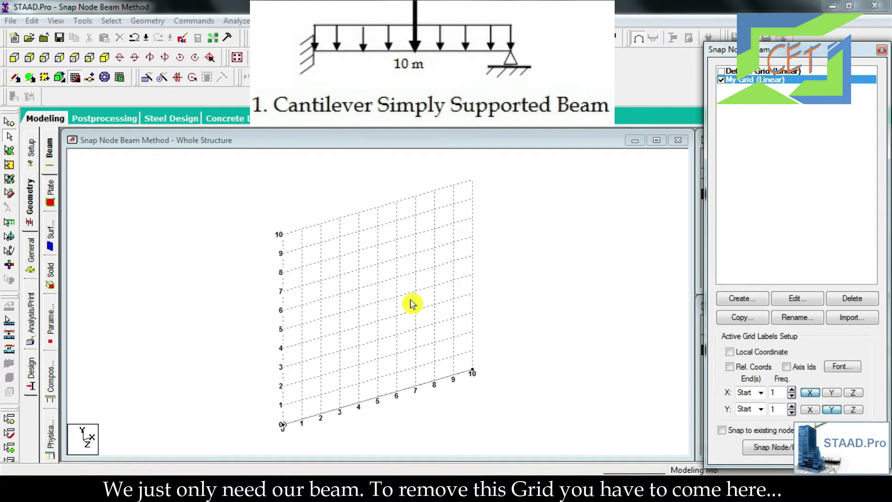
- Untick My Grid (Linear) so only the single beam remains visible
left_click(721, 80)
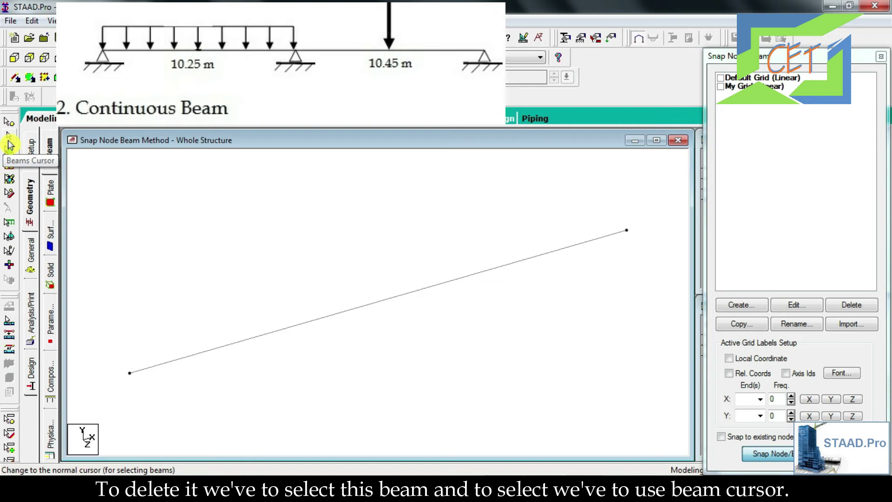
- Select beam 1 with the Beams Cursor and delete it along with its nodes
left_click(10, 143)
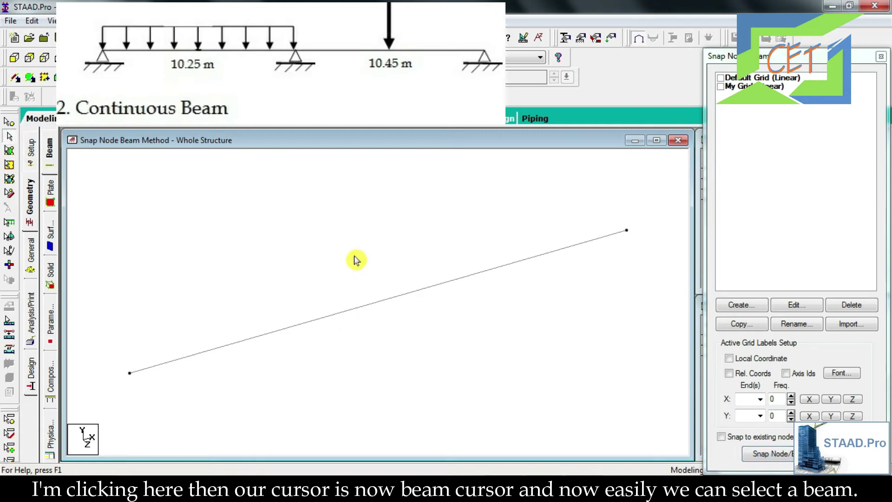
left_click(378, 304)
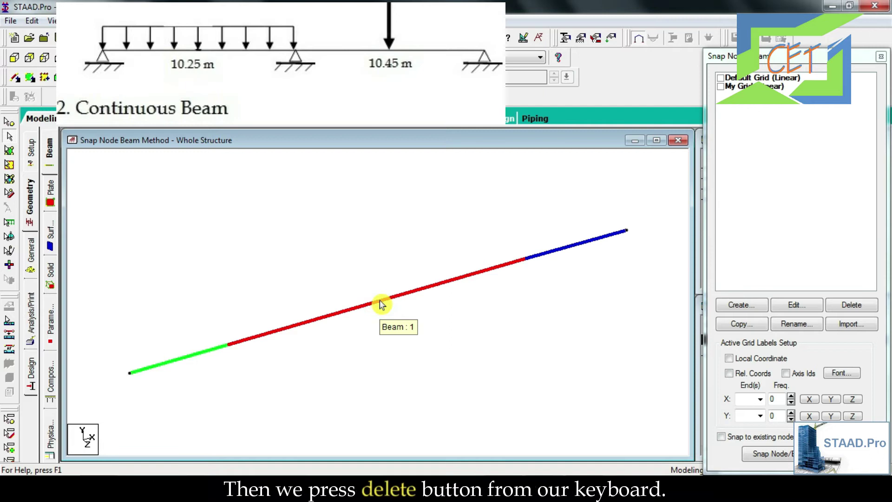
key("Delete")
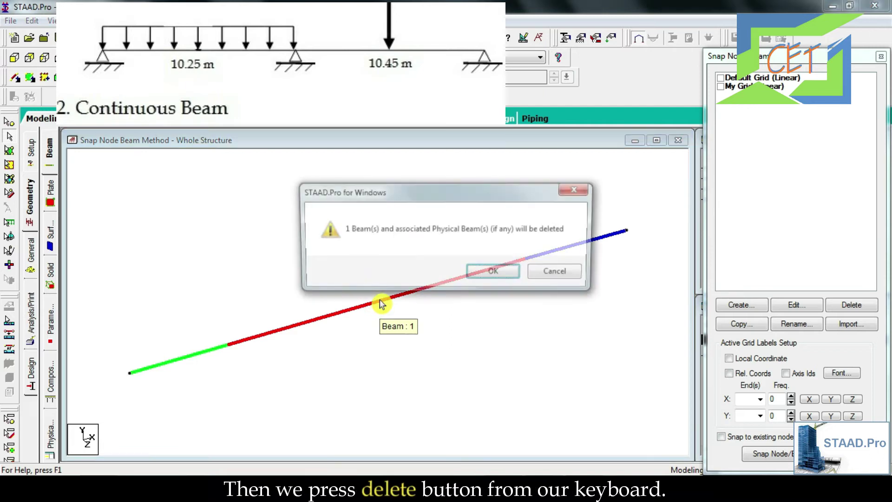
left_click(483, 272)
left_click(478, 274)
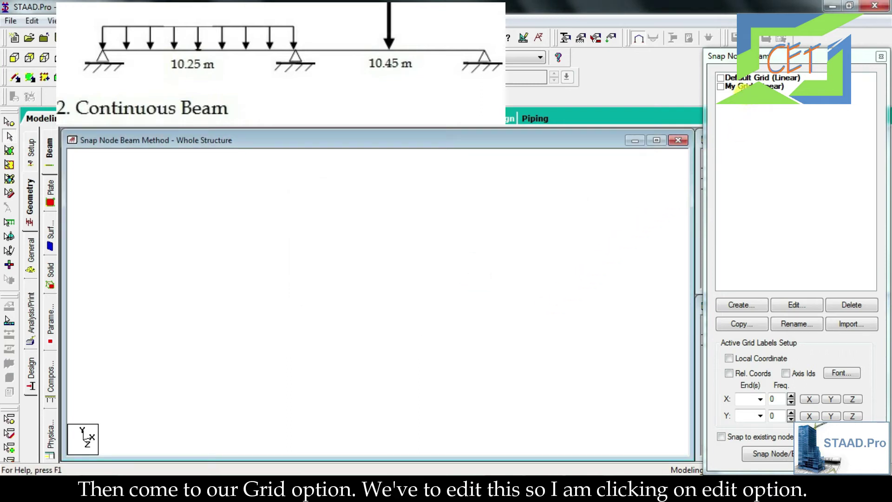
- Reactivate My Grid and try X spacing 0.05 with an X right extent of 214
left_click(796, 306)
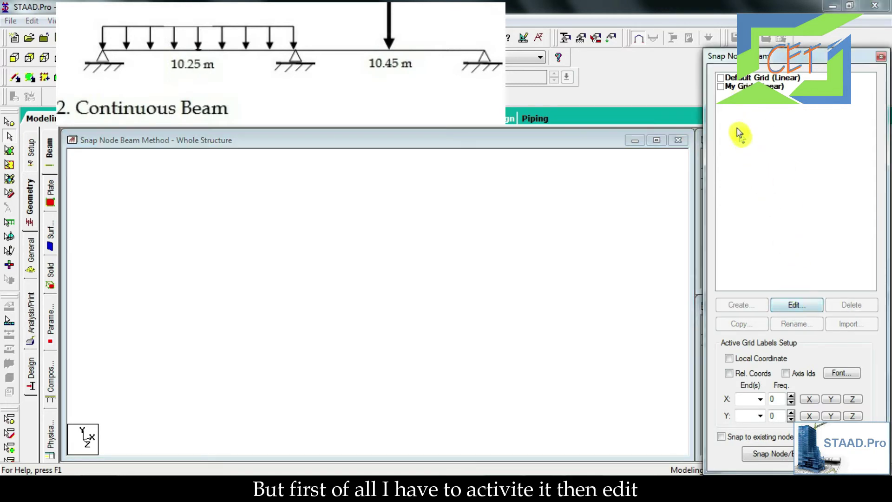
left_click(721, 86)
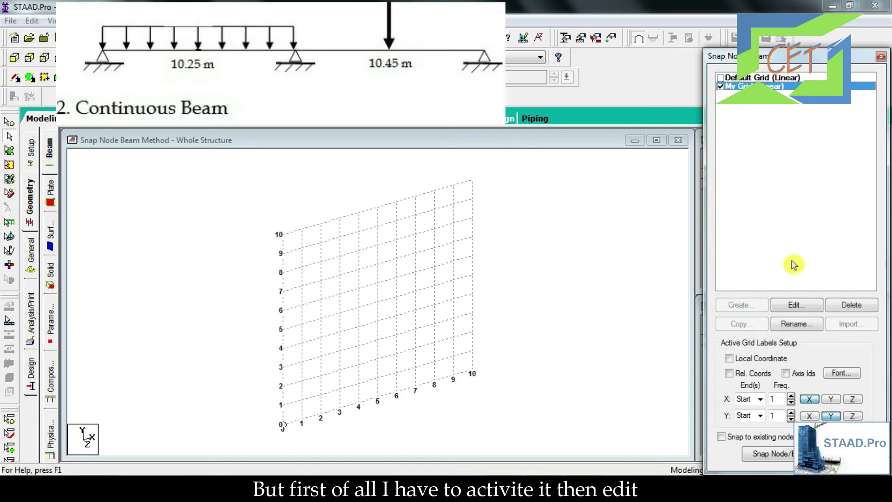
left_click(802, 304)
double_click(614, 268)
key("BackSpace")
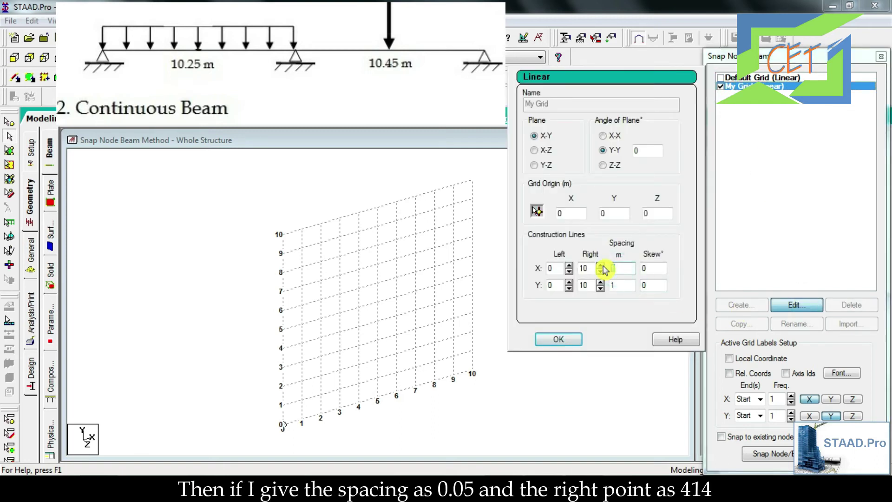
type(".05")
double_click(584, 268)
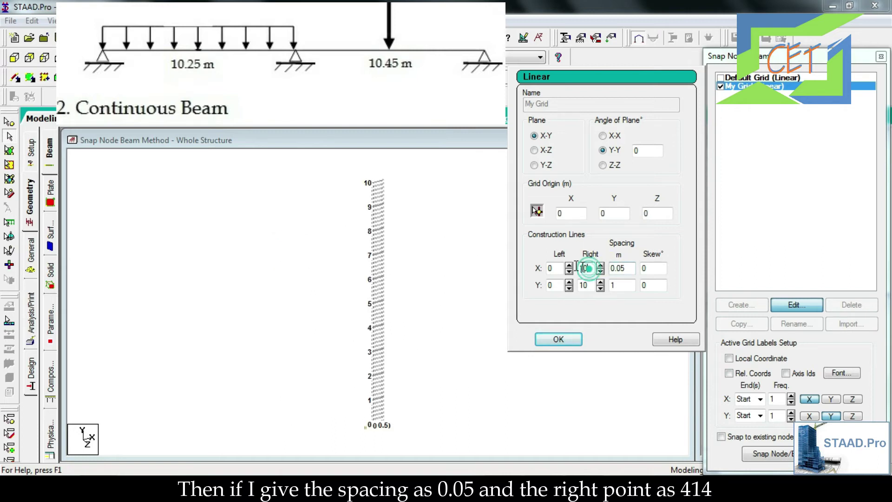
type("214")
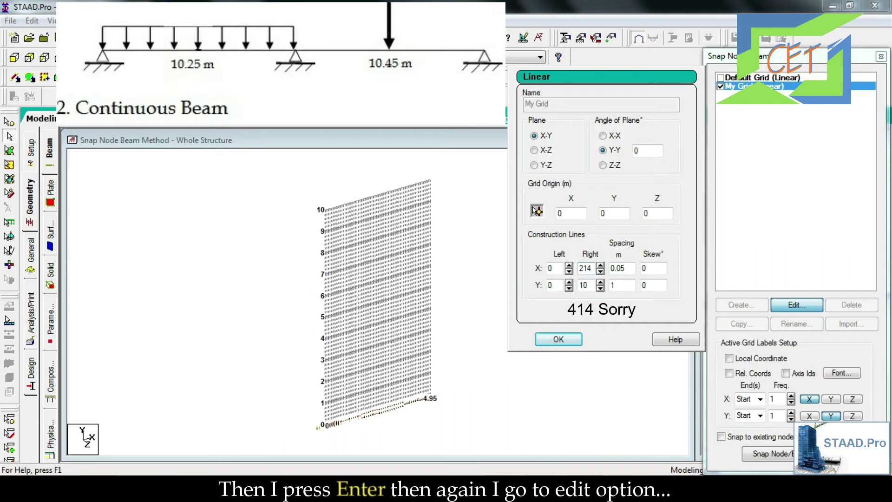
key("Return")
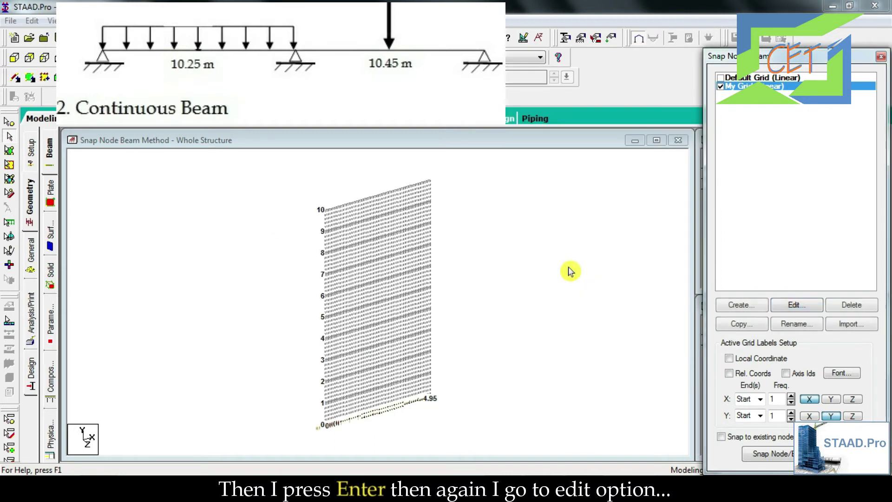
- Reset My Grid's X right extent to 10 with 1 m spacing
left_click(791, 305)
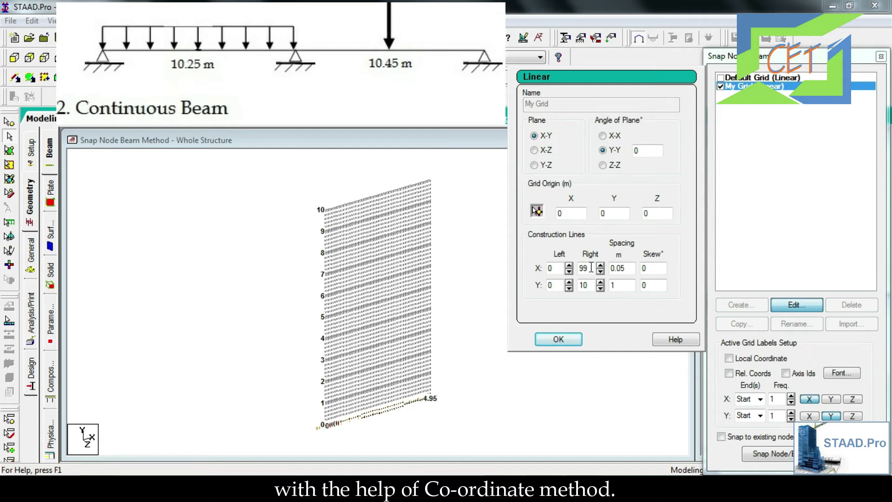
left_click_drag(591, 267, 570, 272)
type("10")
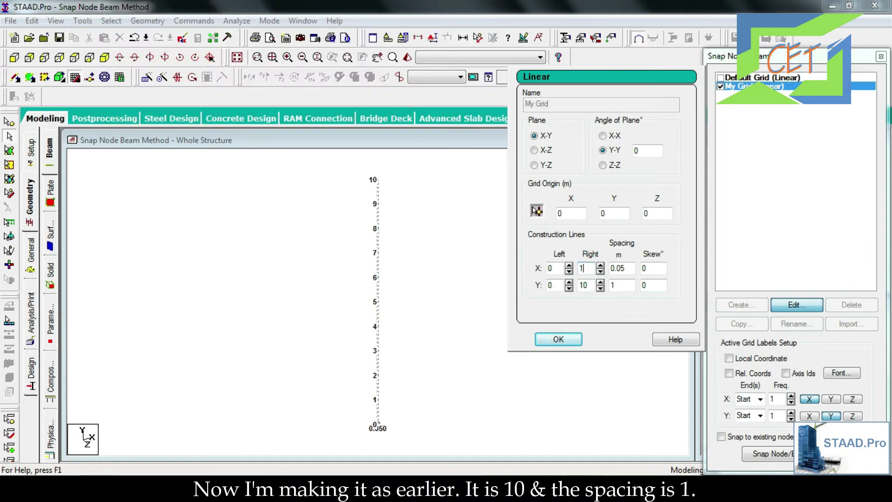
left_click(628, 268)
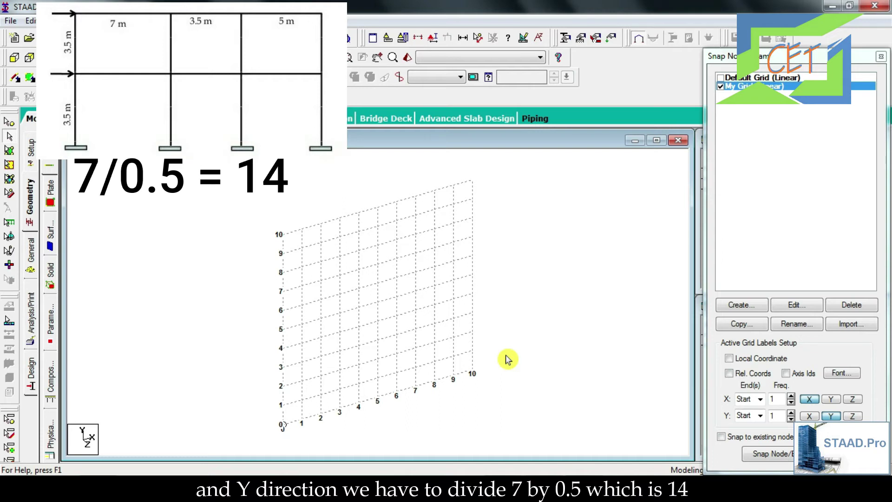
- Reset My Grid to 31 X and 14 Y divisions at 0.5 m spacing, spanning 15.5 × 7 m
left_click(791, 305)
double_click(584, 268)
type("31")
left_click(615, 267)
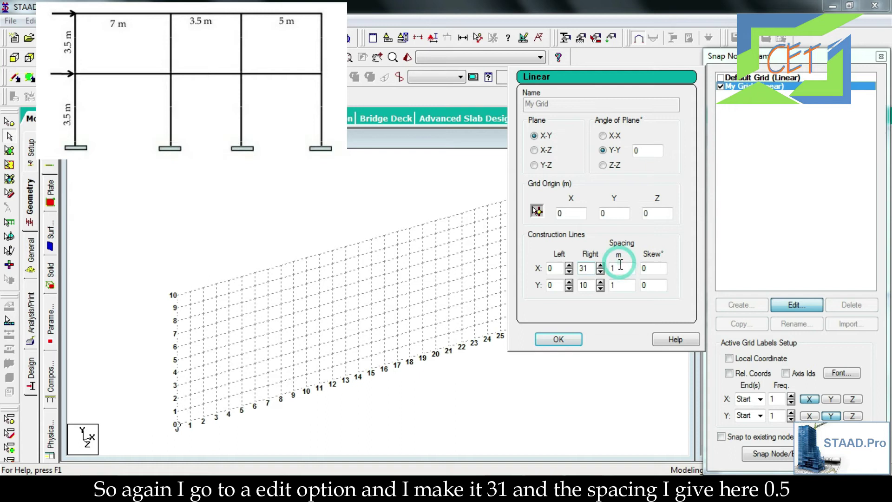
type(".5")
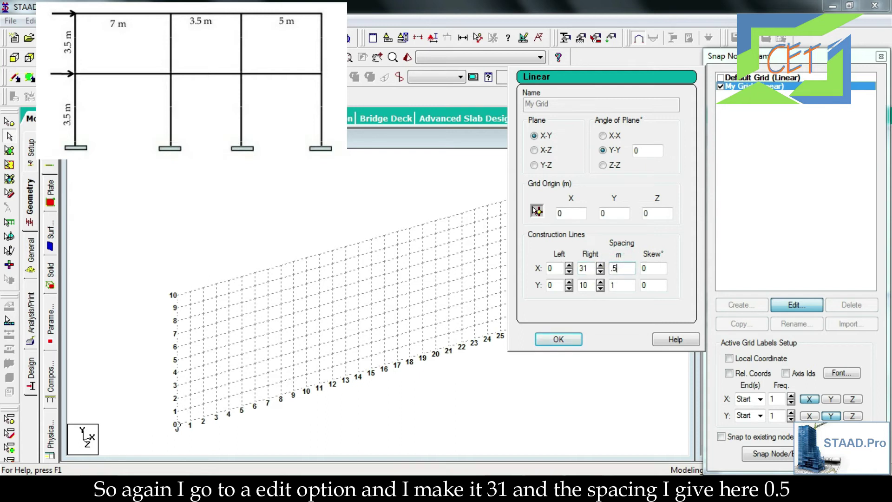
double_click(584, 285)
type("14")
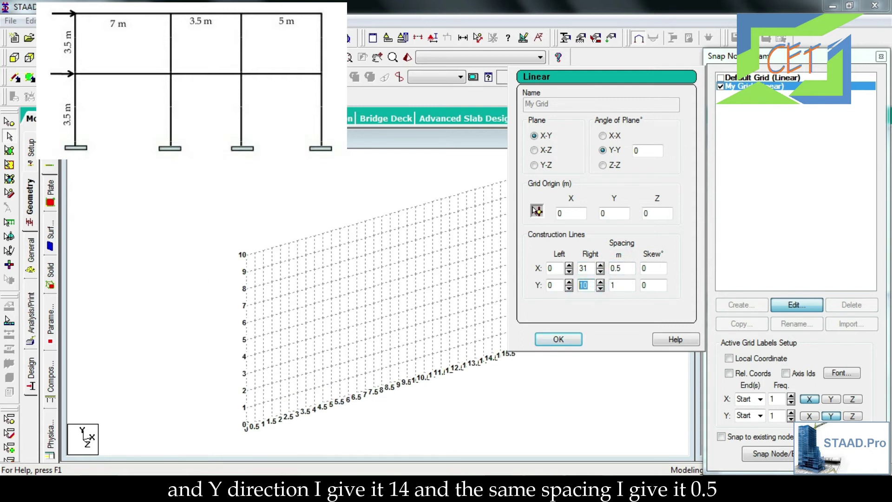
double_click(612, 285)
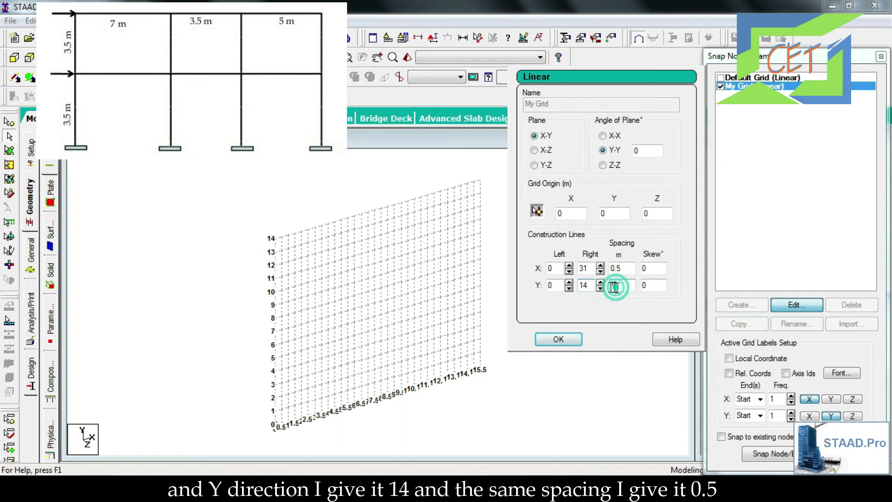
type(".5")
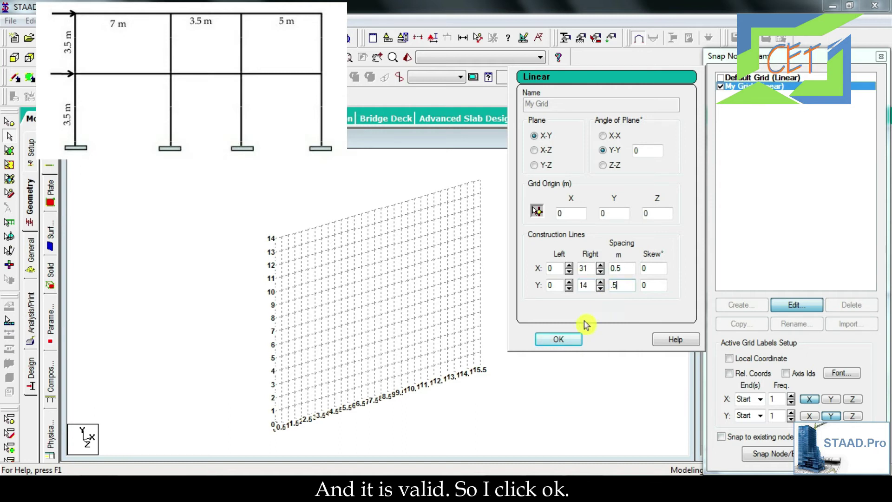
left_click(557, 345)
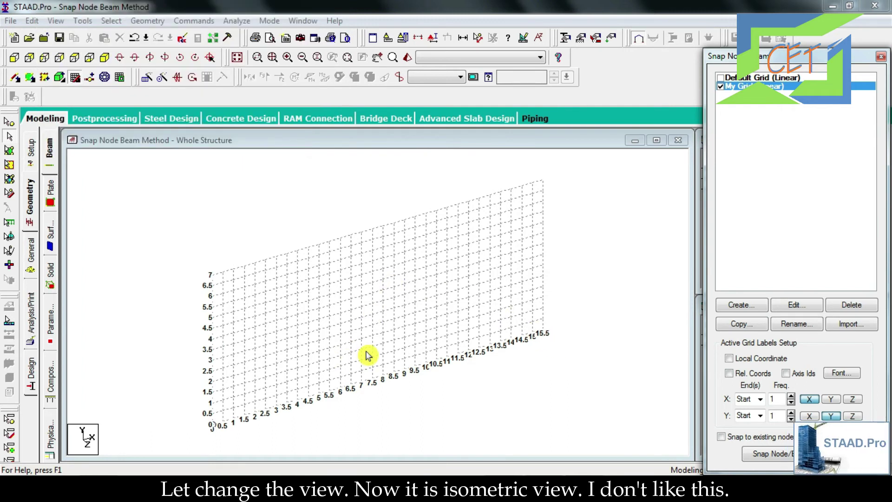
- View the grid from the front and draw the left column from 0 to 7 m in two 3.5 m pieces
left_click(16, 61)
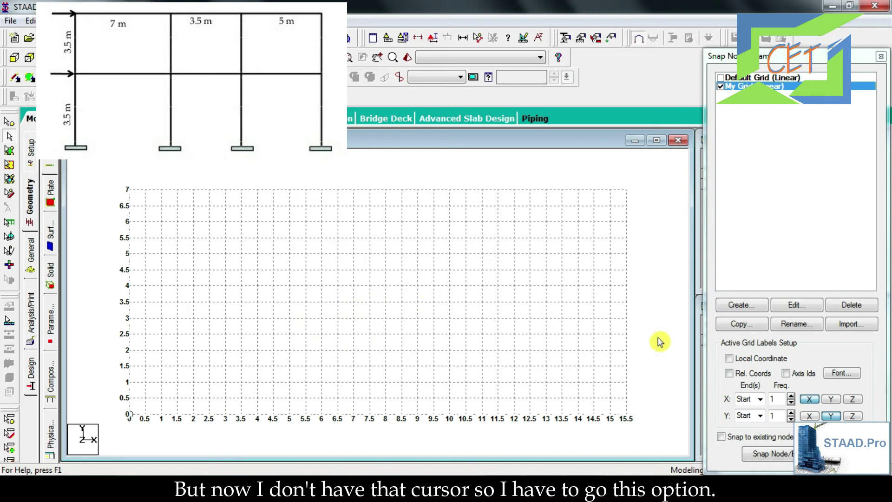
left_click(772, 455)
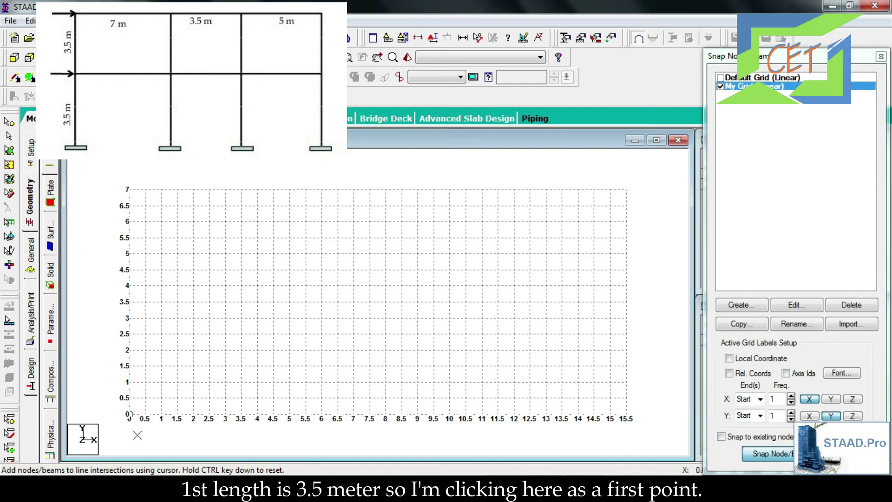
left_click(129, 413)
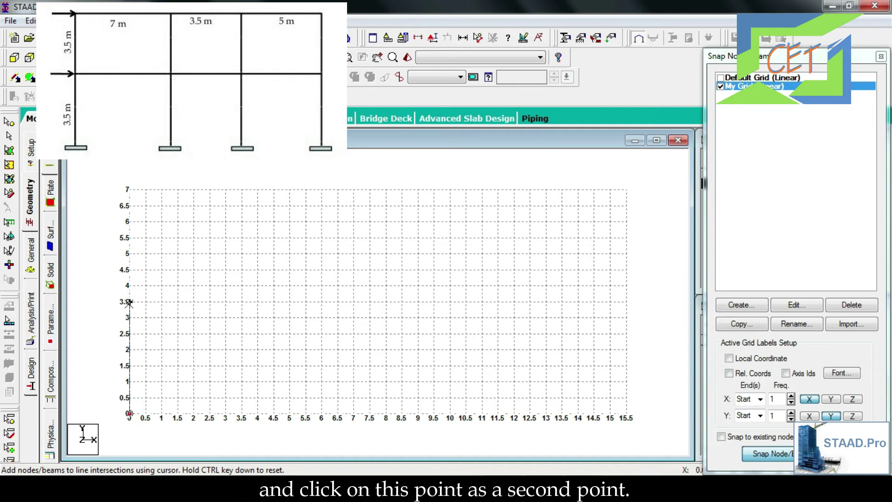
left_click(130, 302)
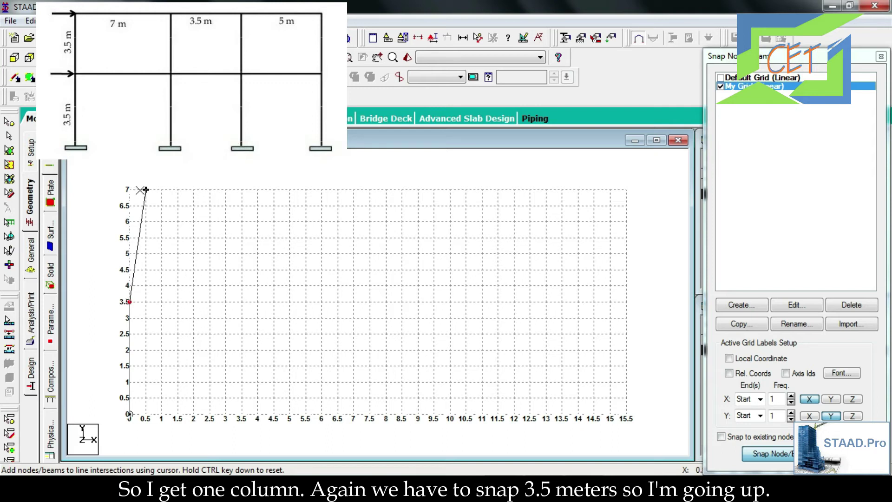
left_click(130, 189)
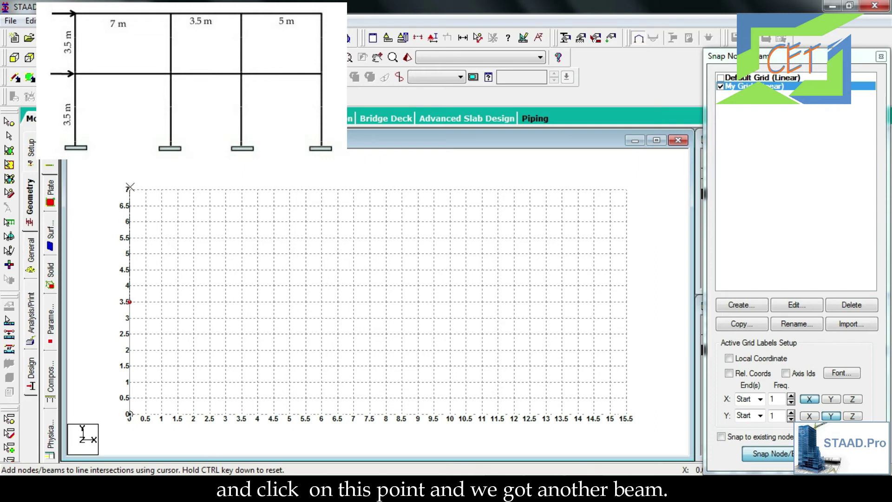
left_click(130, 189)
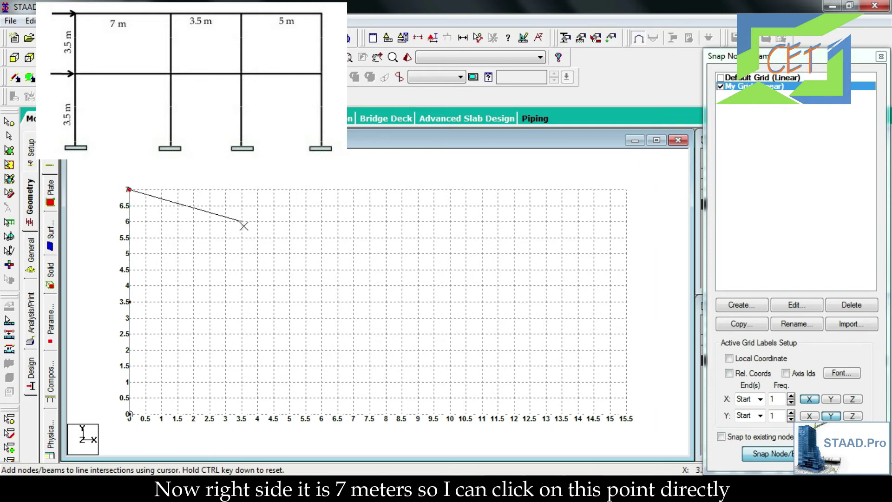
- Draw the 7 m left-bay roof beam between the top-left node and the 7 m node
left_click(337, 190)
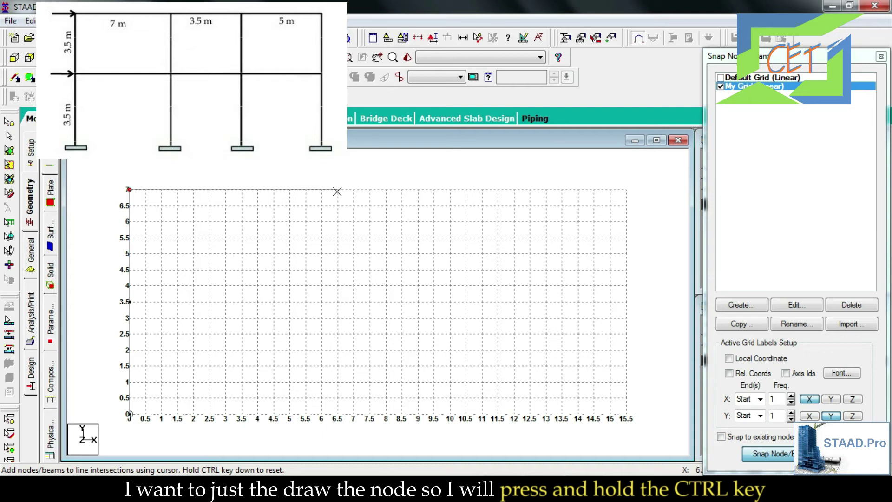
left_click(337, 189)
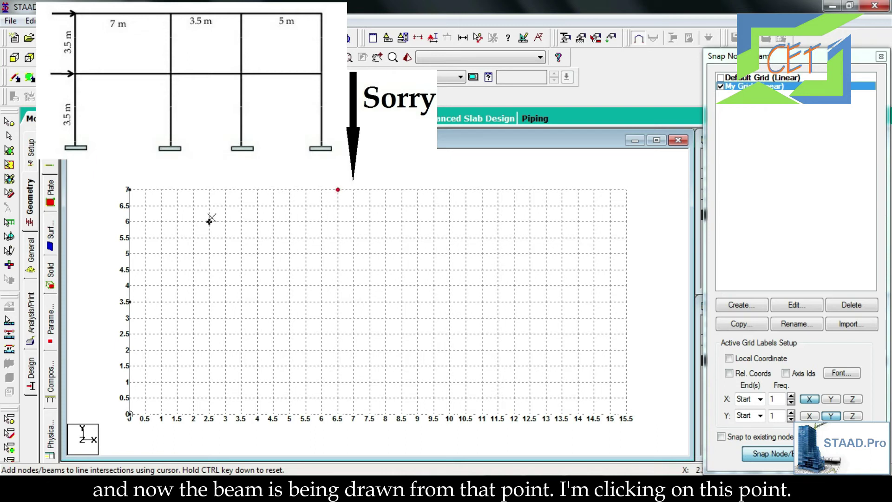
left_click(129, 190)
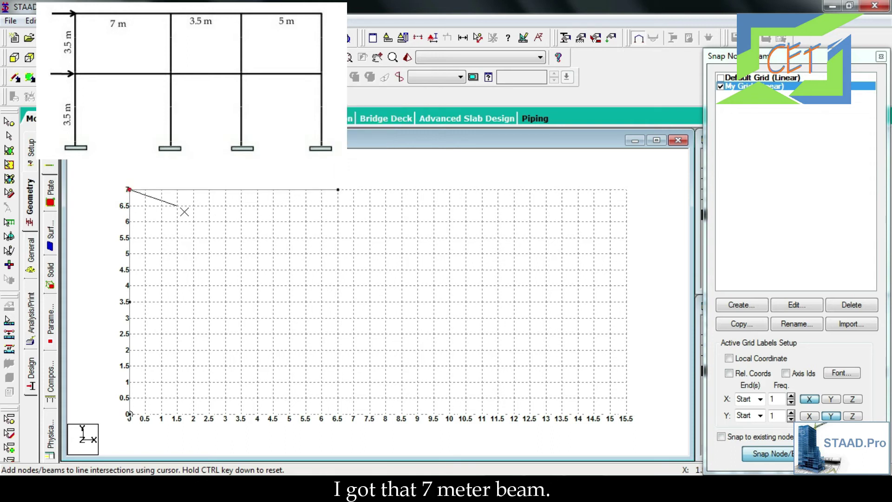
key("ctrl")
left_click(338, 190)
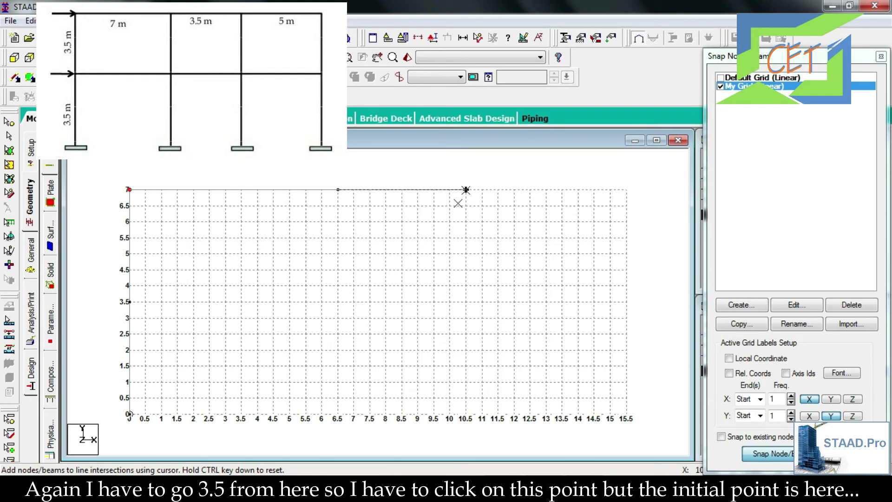
key("ctrl")
left_click(130, 189)
key("ctrl")
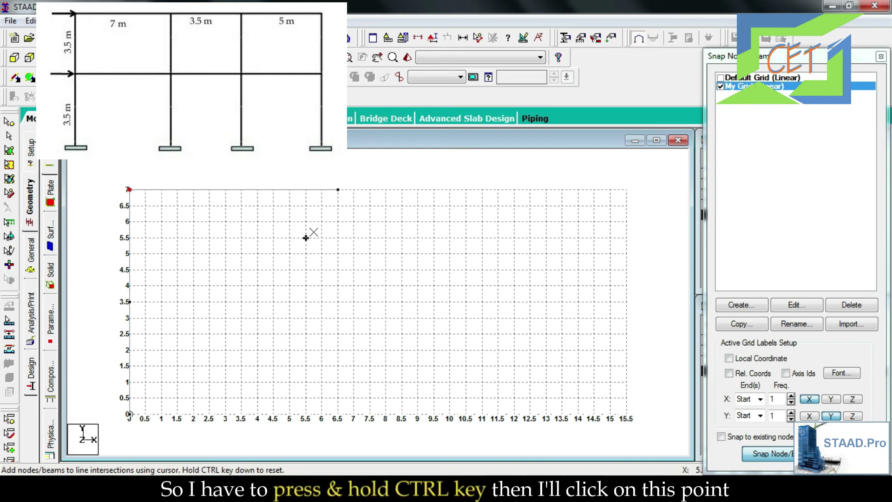
- Add the 3.5 m and 5 m roof beams, then the right column down to the base
left_click(338, 190, "ctrl")
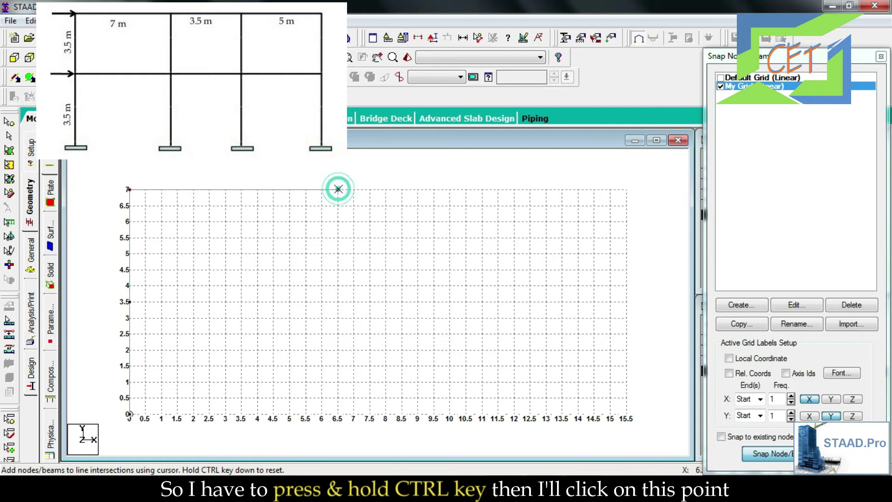
left_click(466, 190)
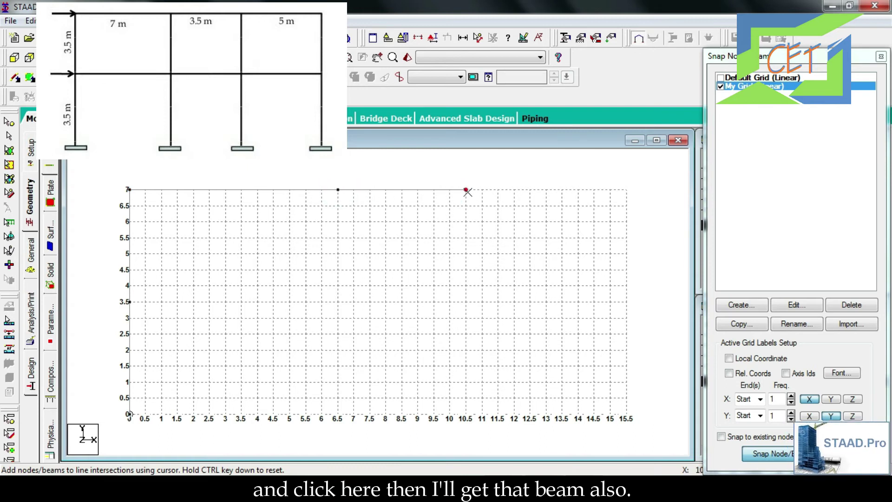
left_click(626, 190)
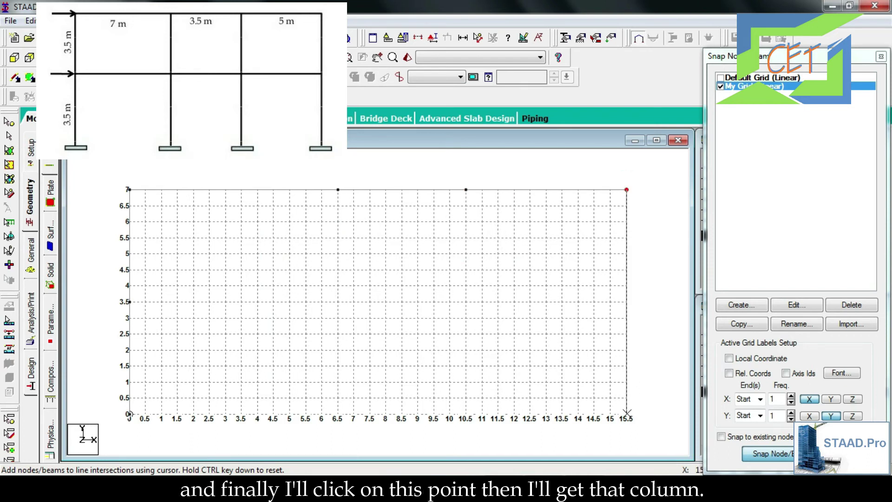
left_click(626, 413)
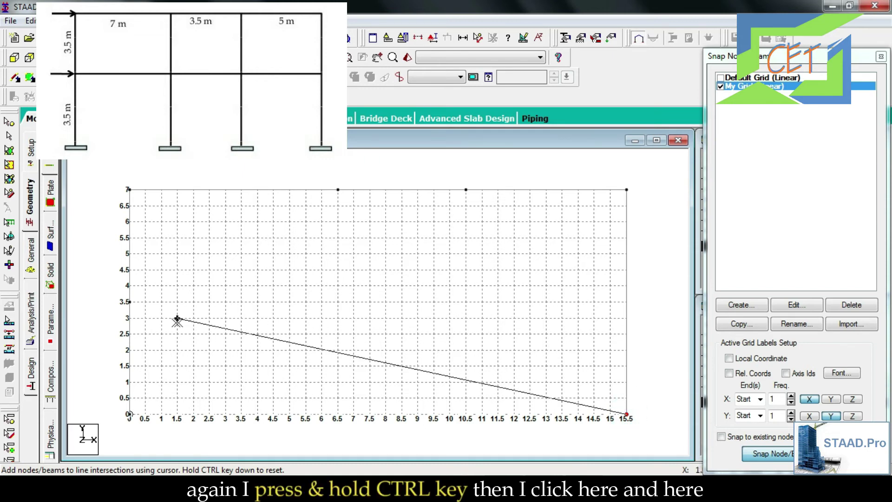
- Draw the first-floor beam across the full width at 3.5 m height
key("ctrl")
left_click(128, 301, "ctrl")
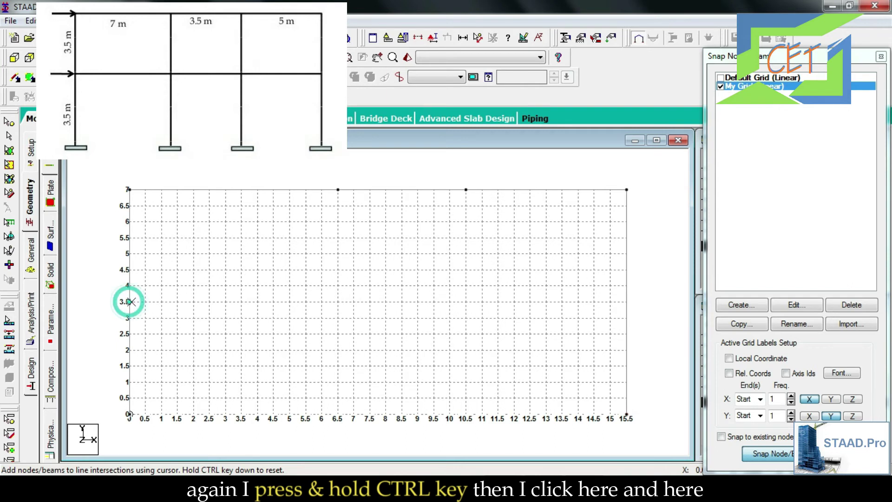
left_click(626, 302)
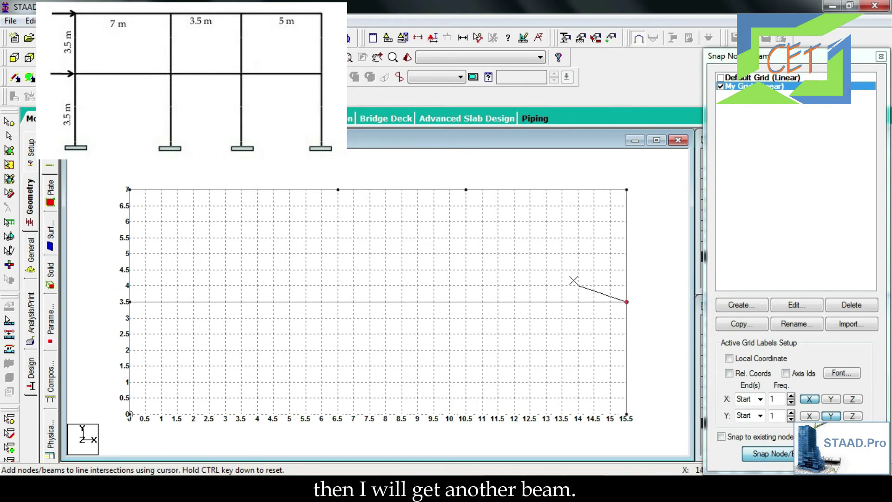
key("ctrl")
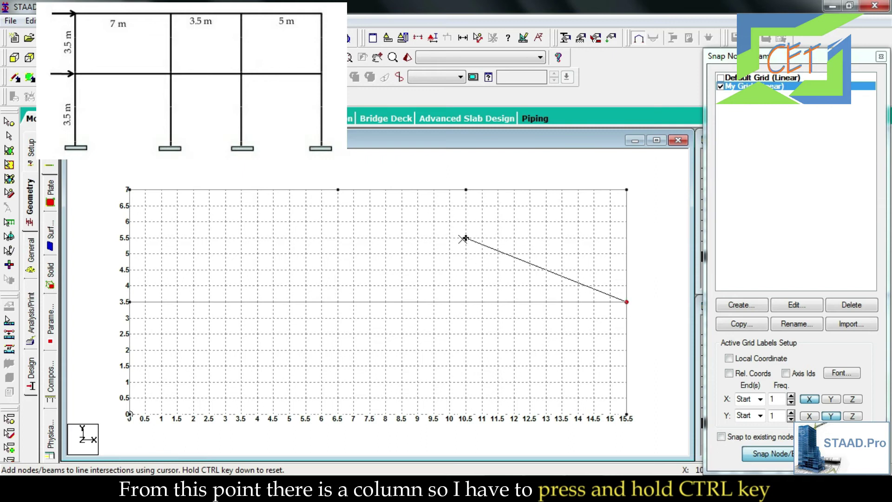
- Draw both interior columns from roof level down to the base
key("ctrl")
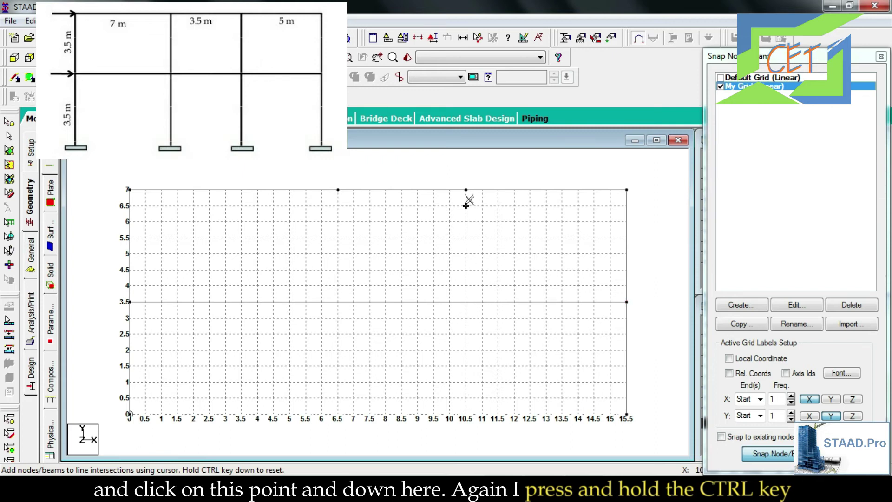
left_click(466, 190)
left_click(466, 414)
key("ctrl")
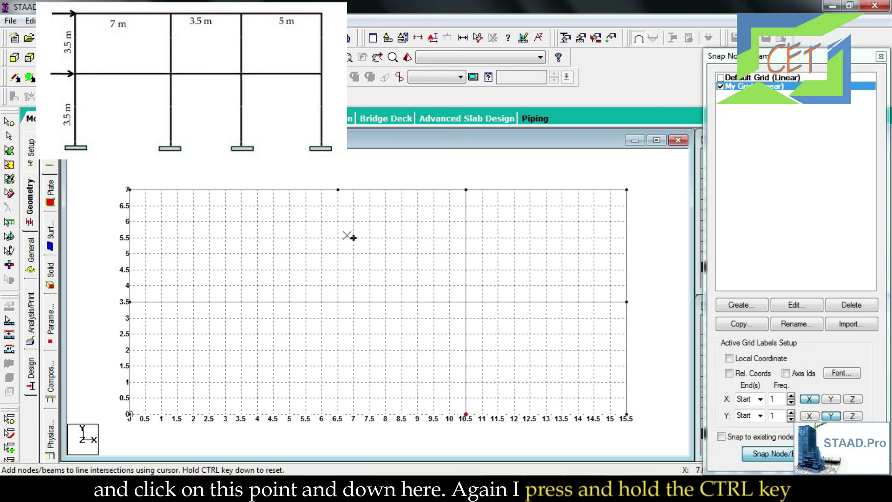
left_click(337, 190)
left_click(338, 413)
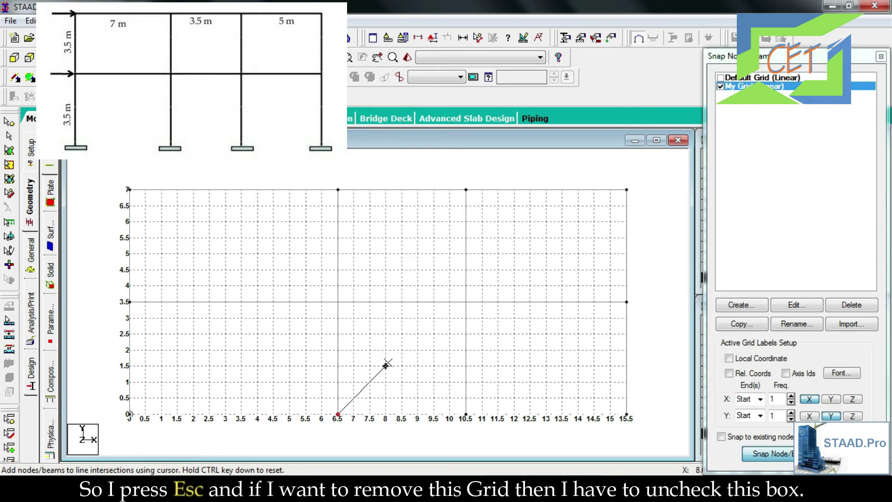
- Exit node and beam placement and hide My Grid
key("Escape")
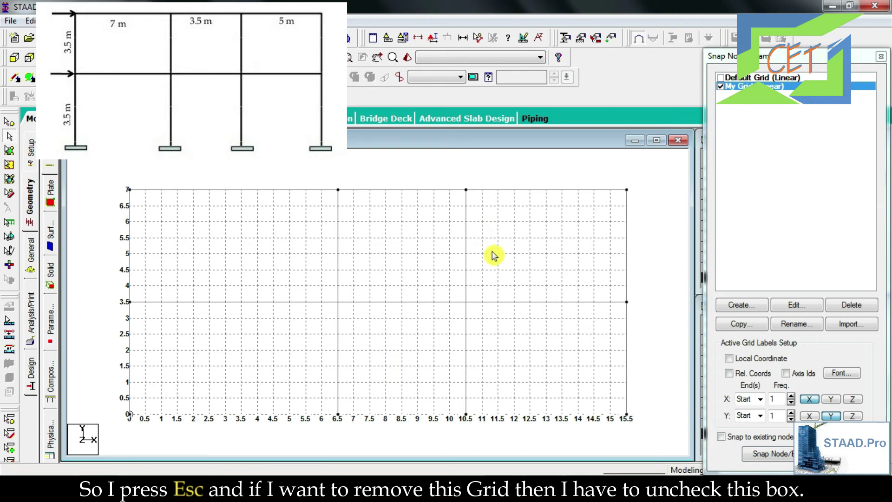
left_click(721, 86)
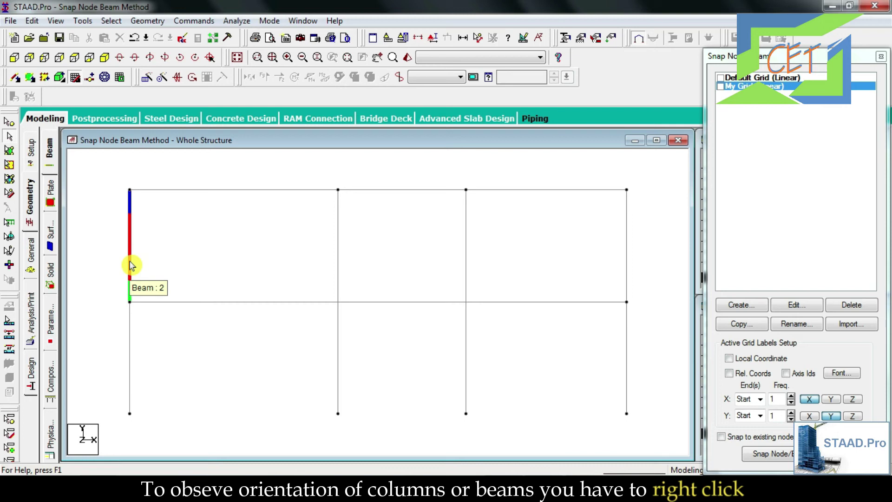
- Turn on Beam Orientation in the Labels settings to show member local-axis arrows
right_click(191, 249)
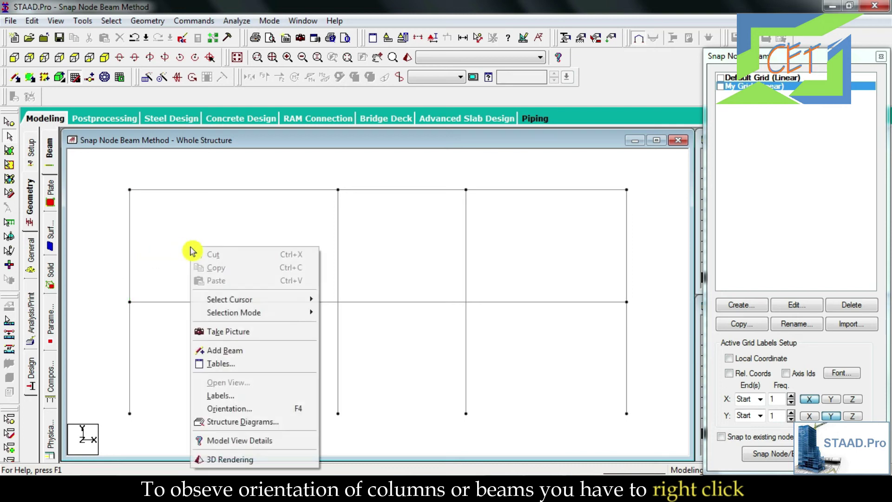
left_click(222, 397)
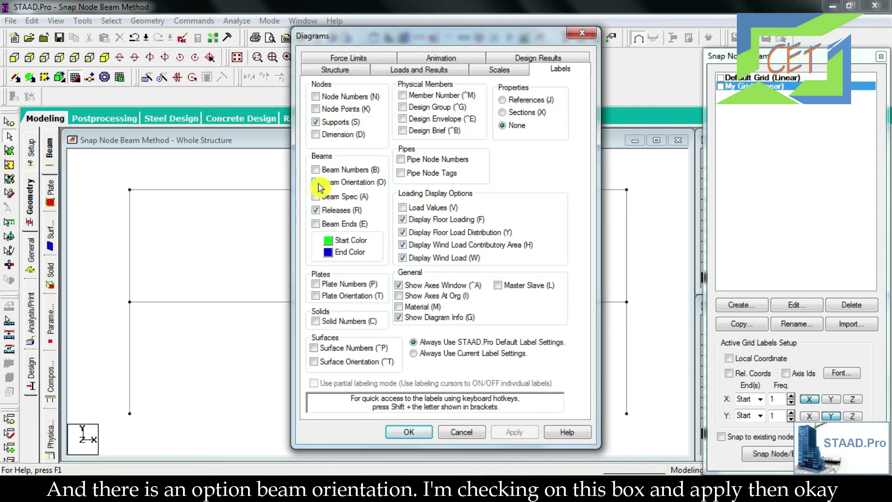
left_click(316, 182)
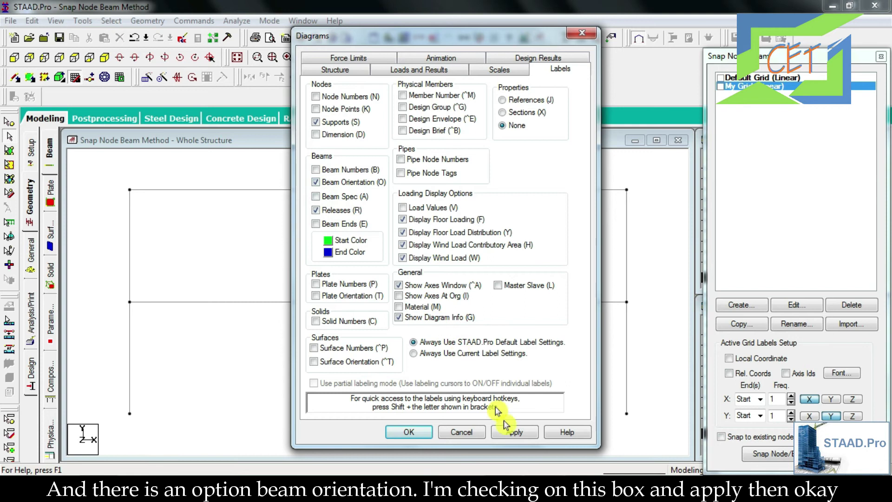
left_click(513, 432)
left_click(424, 434)
- Zoom and pan across the frame to inspect the arrows on the interior and right columns
scroll(231, 183, "up", 2)
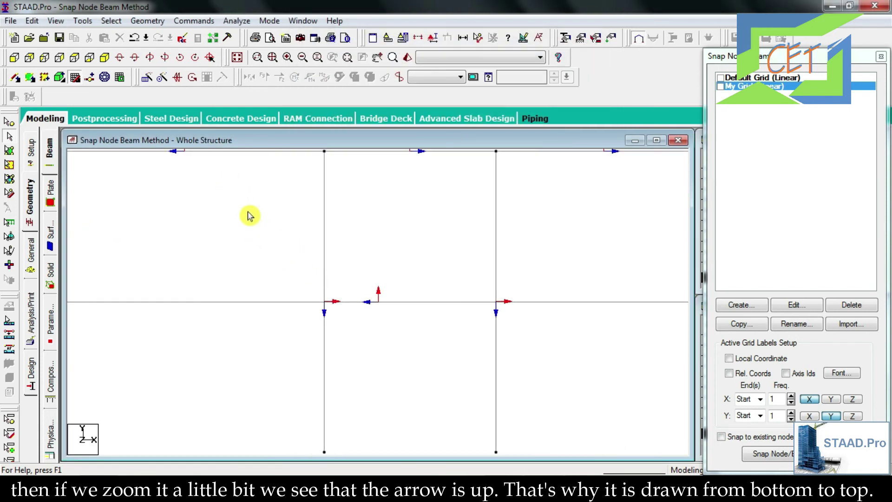
scroll(239, 225, "up", 3)
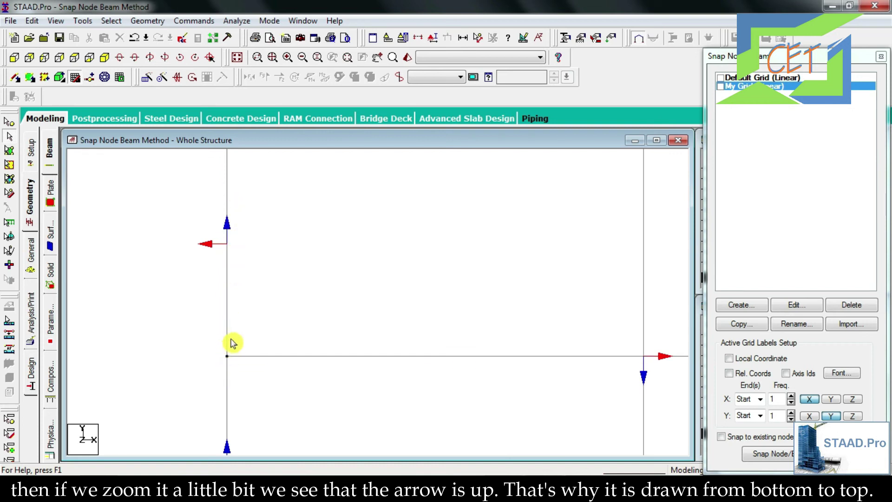
scroll(257, 275, "down", 3)
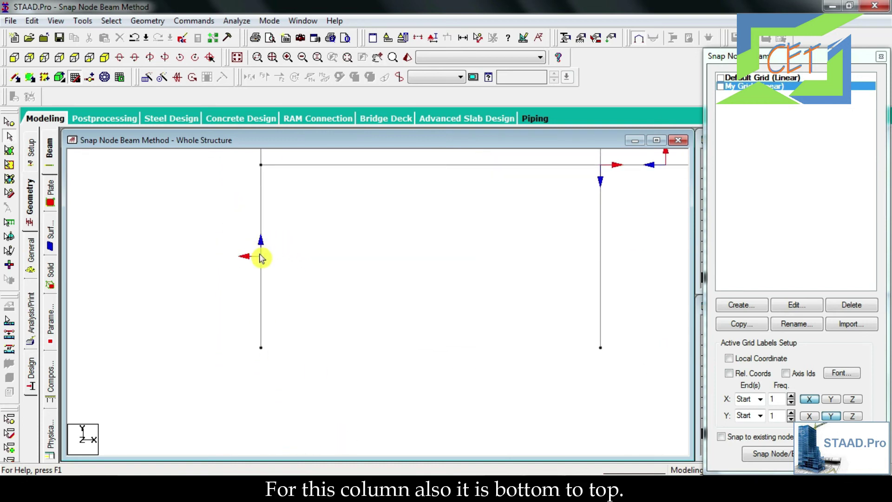
scroll(326, 239, "down", 3)
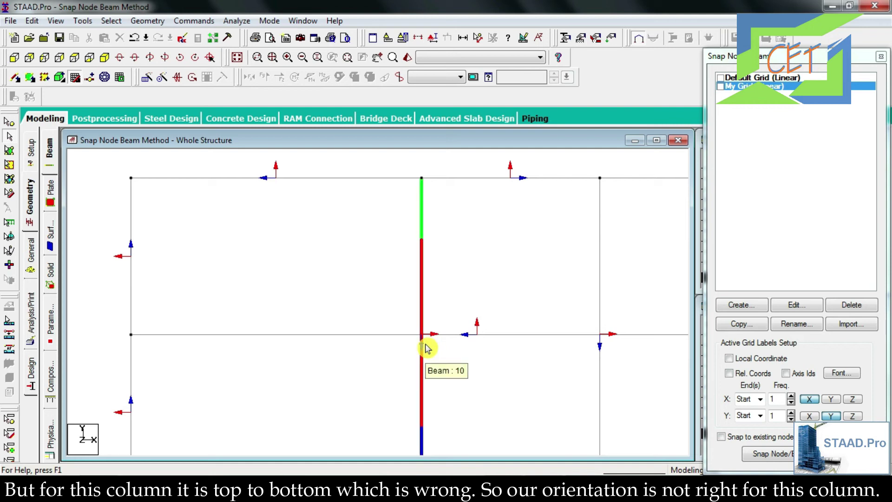
scroll(427, 348, "up", 4)
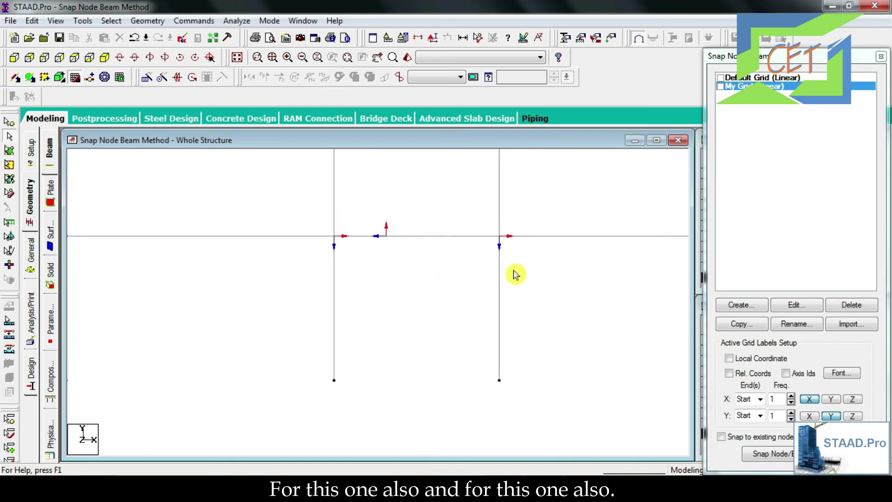
middle_click_drag(513, 272, 323, 309)
middle_click_drag(520, 350, 584, 366)
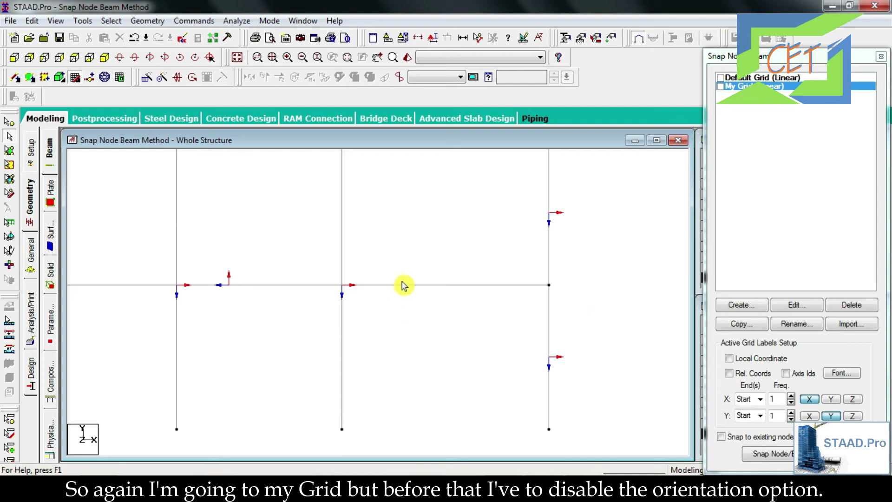
- Turn off Beam Orientation labels and show My Grid again
right_click(412, 264)
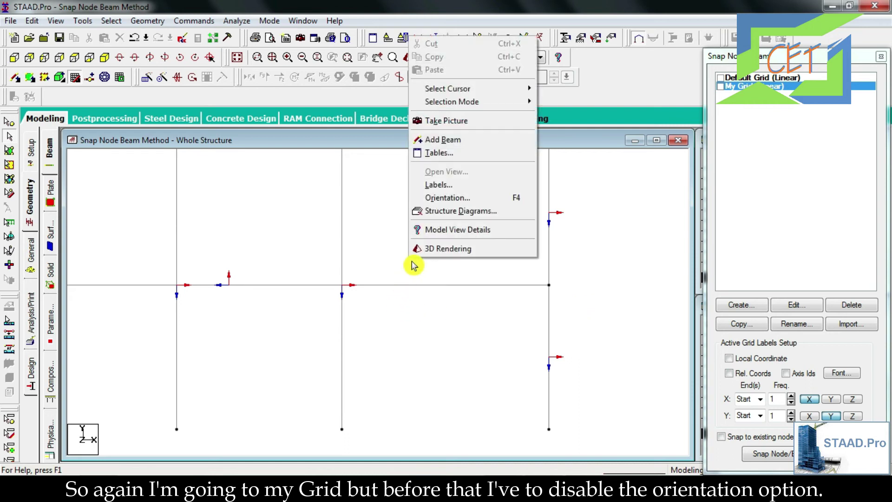
left_click(441, 185)
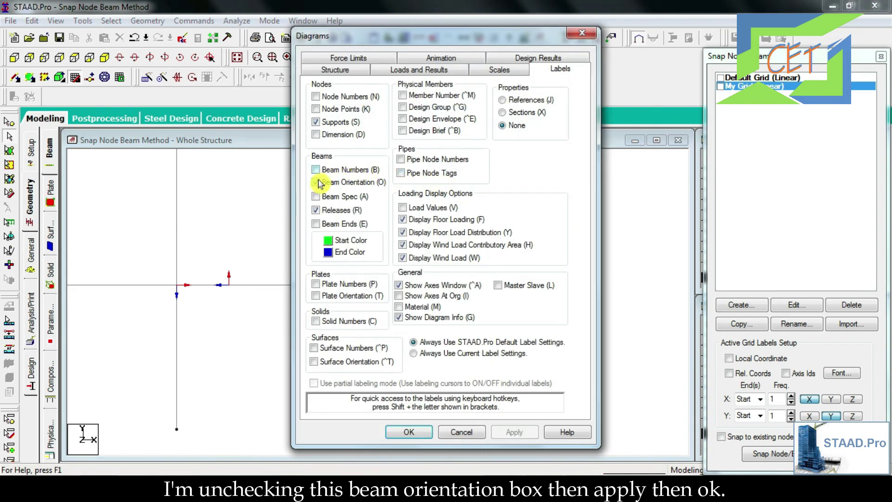
left_click(317, 184)
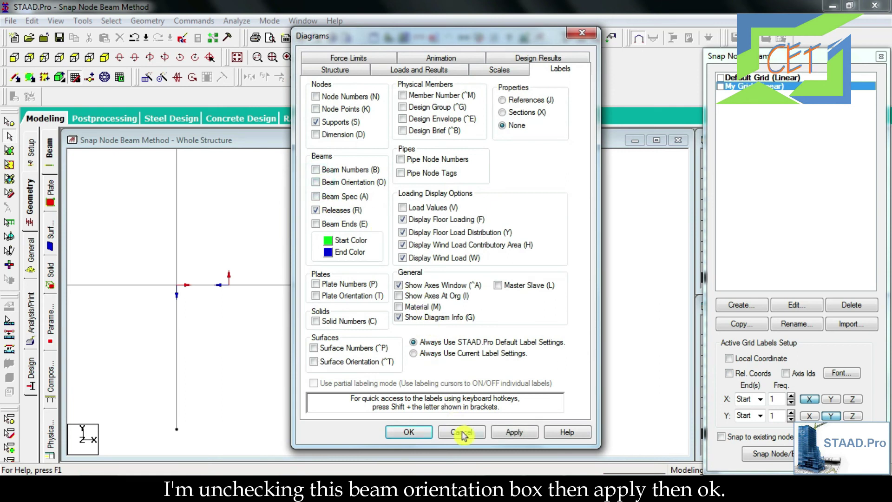
left_click(504, 433)
left_click(416, 432)
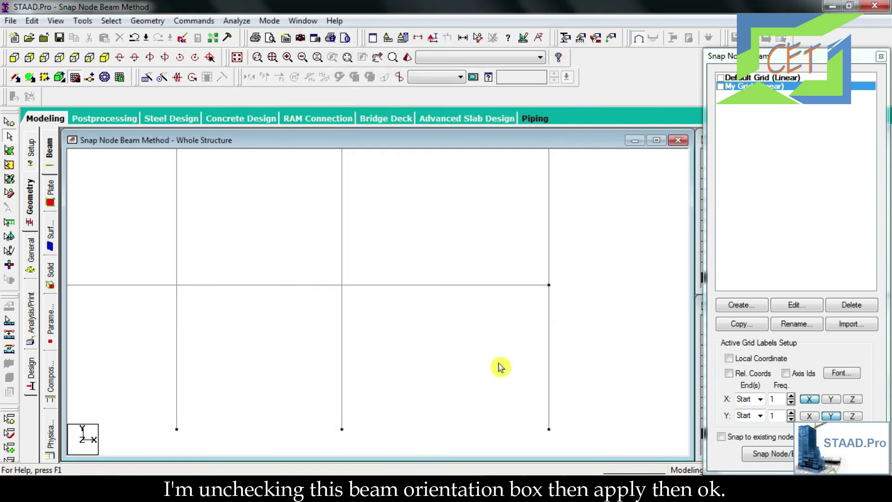
left_click(720, 86)
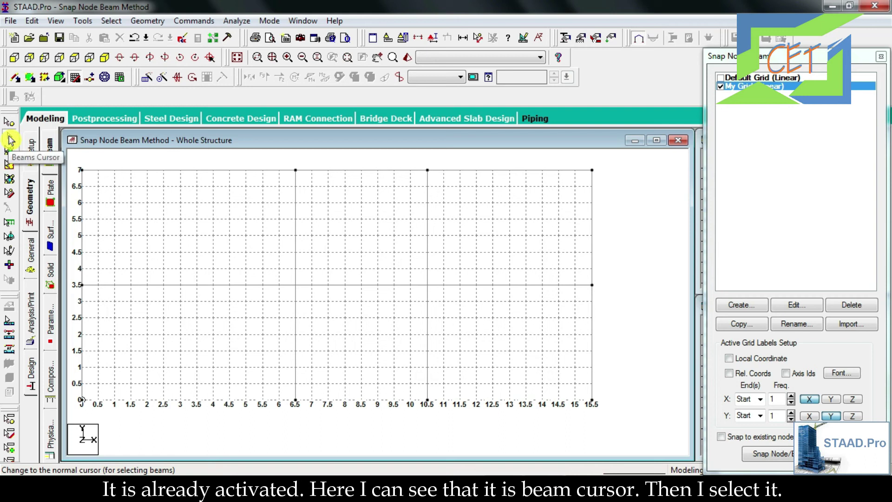
- Delete the interior columns at x = 10.5 and x = 6.5, removing orphan nodes
left_click(428, 308)
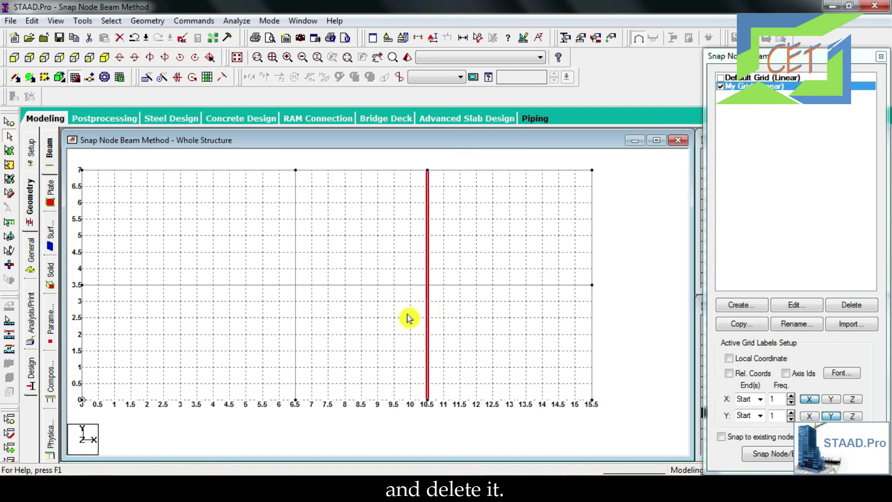
key("Delete")
left_click(499, 275)
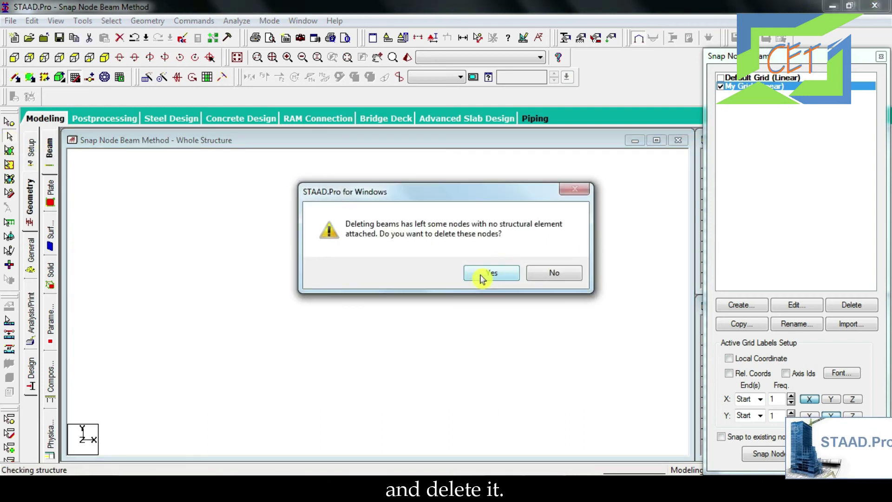
left_click(483, 274)
left_click(295, 329)
key("Delete")
left_click(494, 272)
- Delete both lower and upper halves of the right-hand column at x = 15.5
left_click(592, 301)
key("Delete")
left_click(495, 272)
left_click(491, 273)
left_click(592, 252)
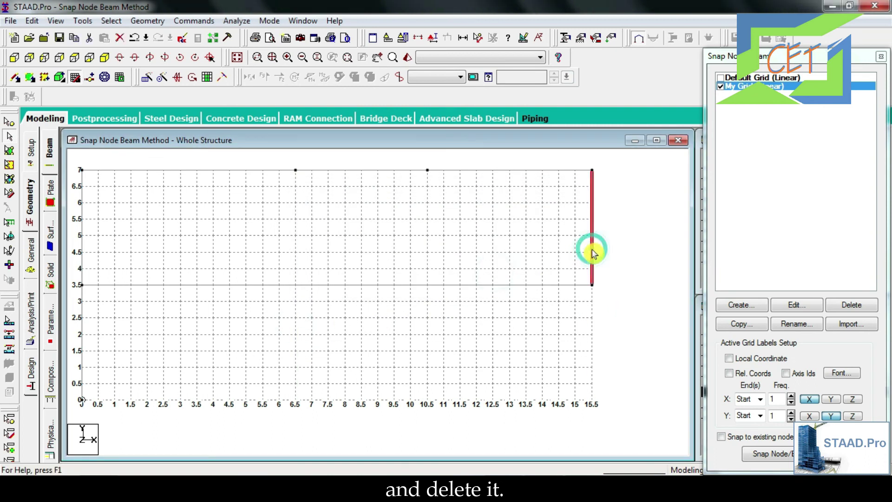
key("Delete")
left_click(495, 272)
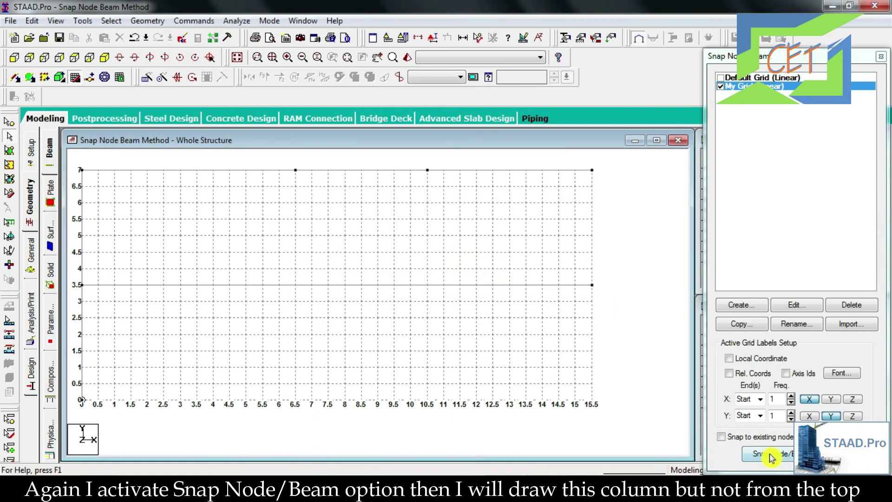
left_click(770, 454)
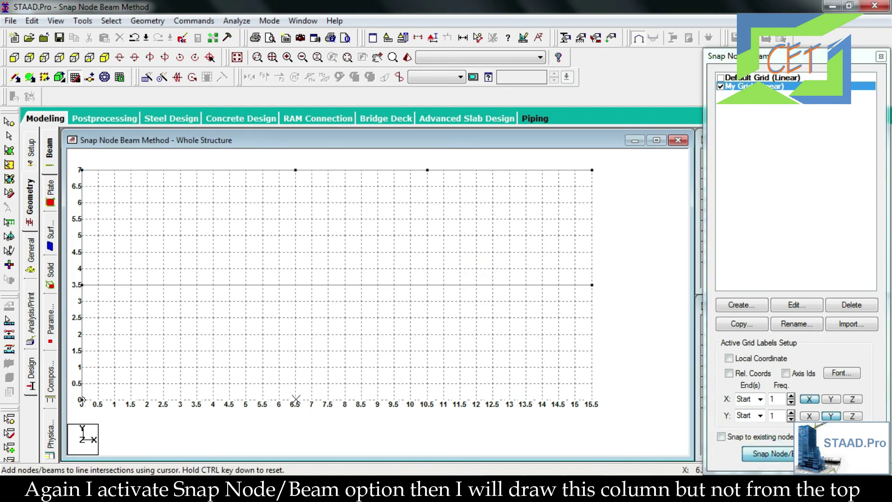
- Redraw single columns from base to height 7 at x = 6.5, 10.5 and 15.5
left_click(295, 399)
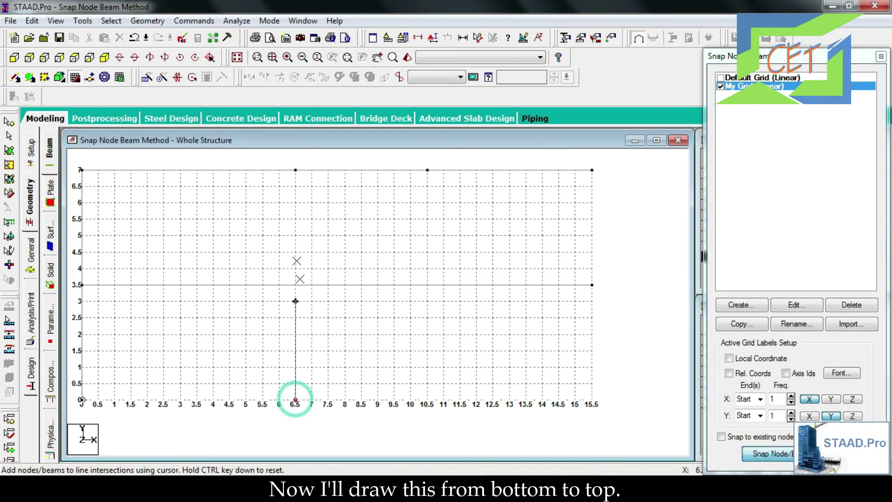
left_click(294, 170)
key("ctrl")
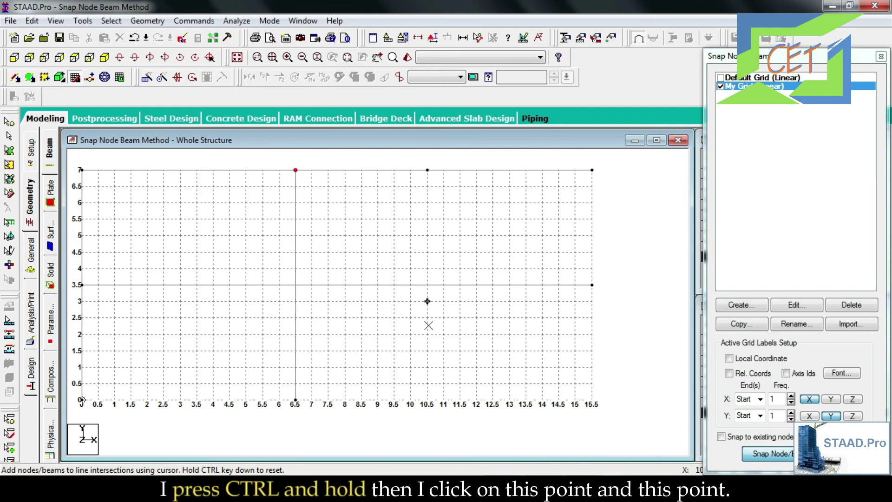
left_click(428, 399, "ctrl")
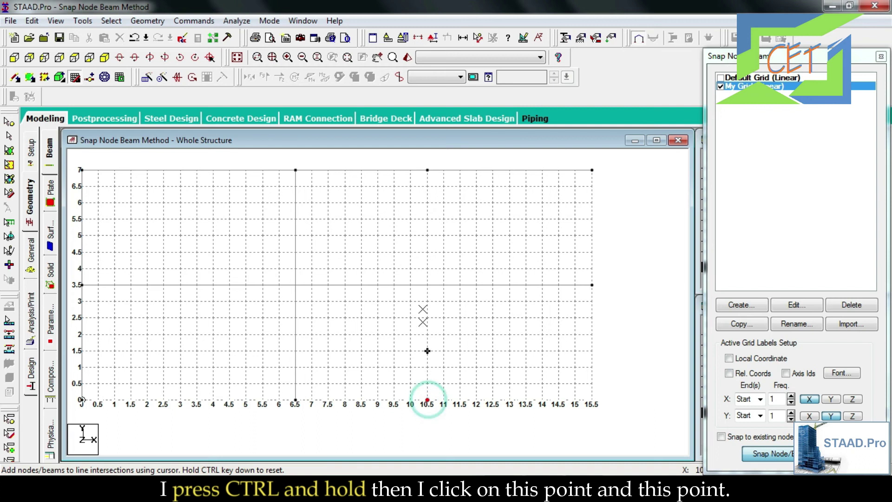
left_click(427, 170)
key("ctrl")
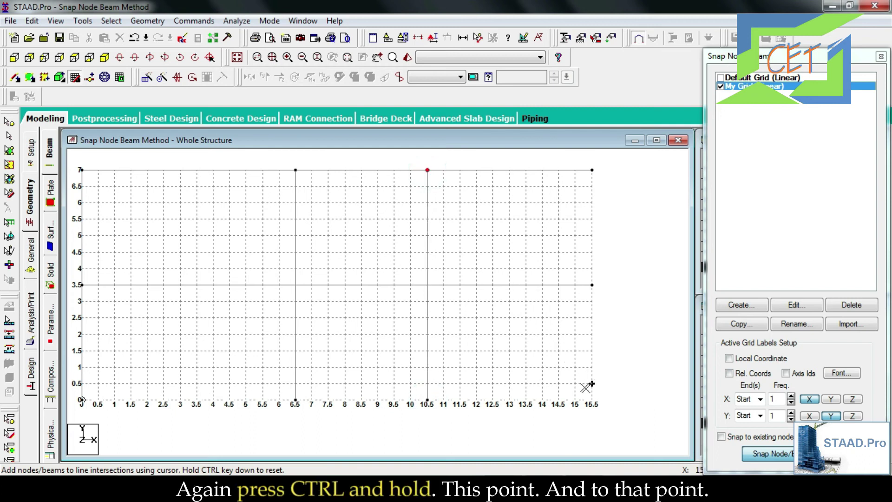
left_click(591, 399, "ctrl")
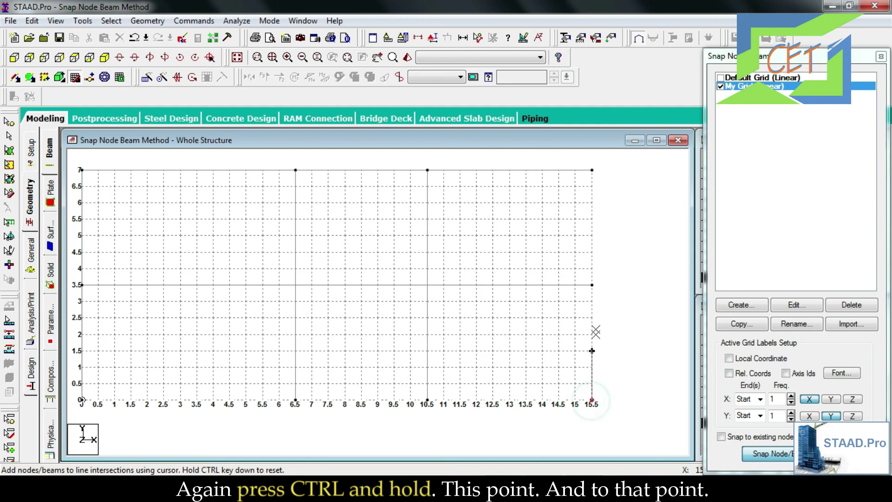
left_click(591, 170)
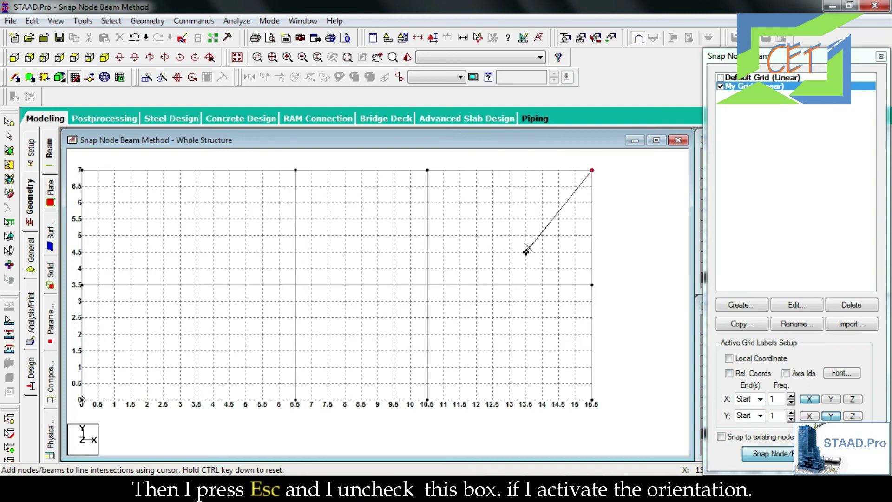
- Finish drawing, hide My Grid, and turn Beam Orientation labels back on
key("Escape")
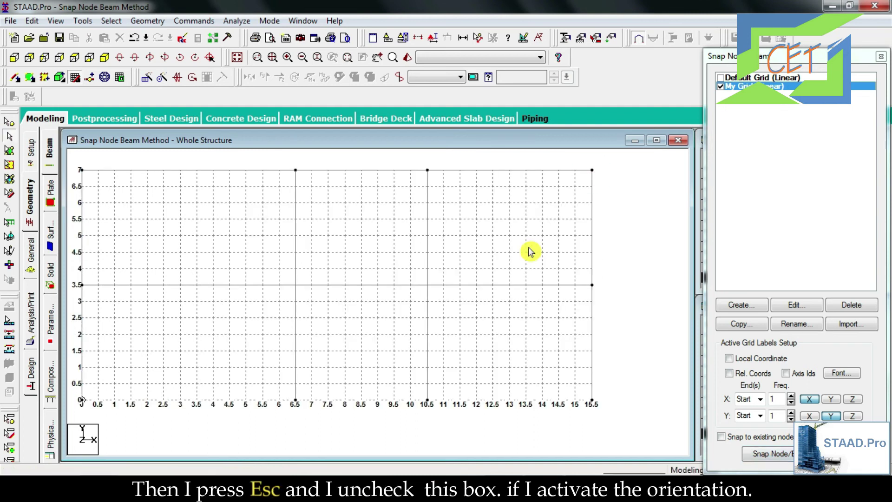
left_click(720, 87)
right_click(588, 223)
left_click(619, 368)
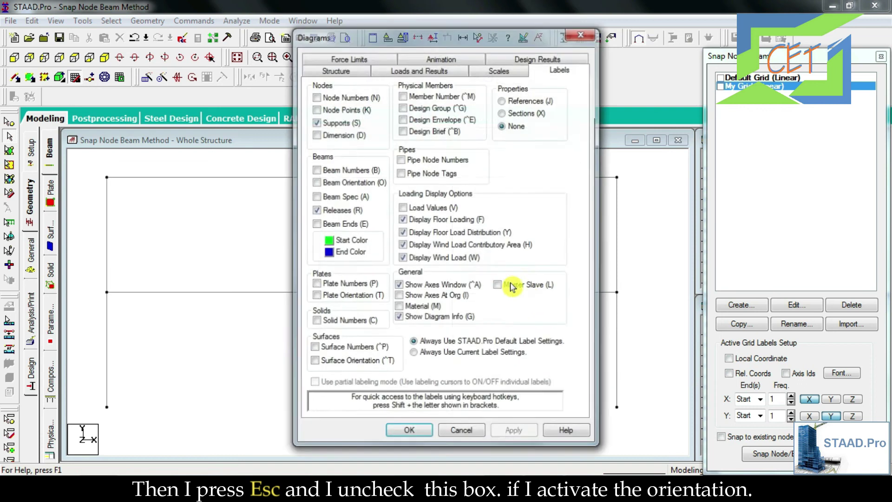
left_click(344, 181)
key("alt+a")
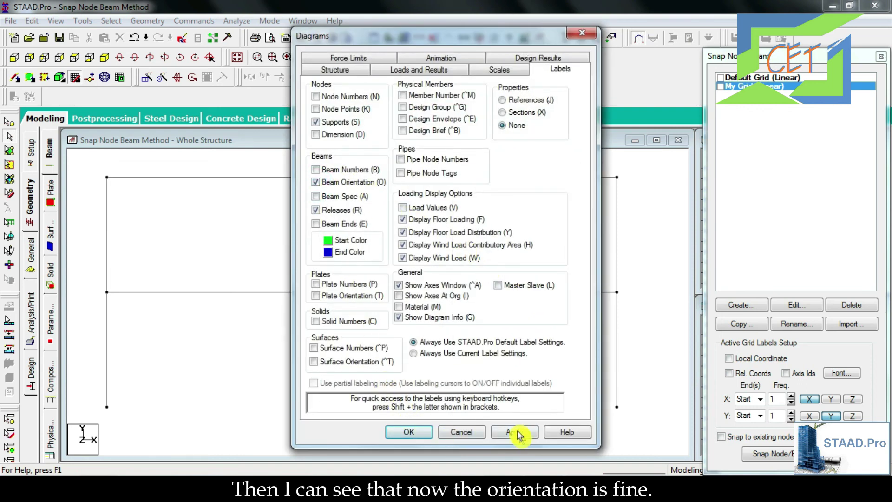
left_click(409, 432)
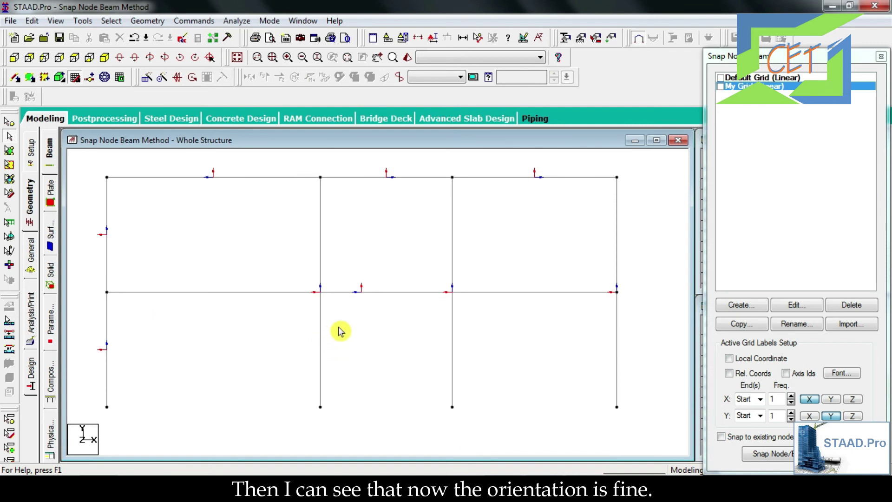
- Zoom and pan to check the orientation arrows on the redrawn columns
scroll(435, 278, "up", 2)
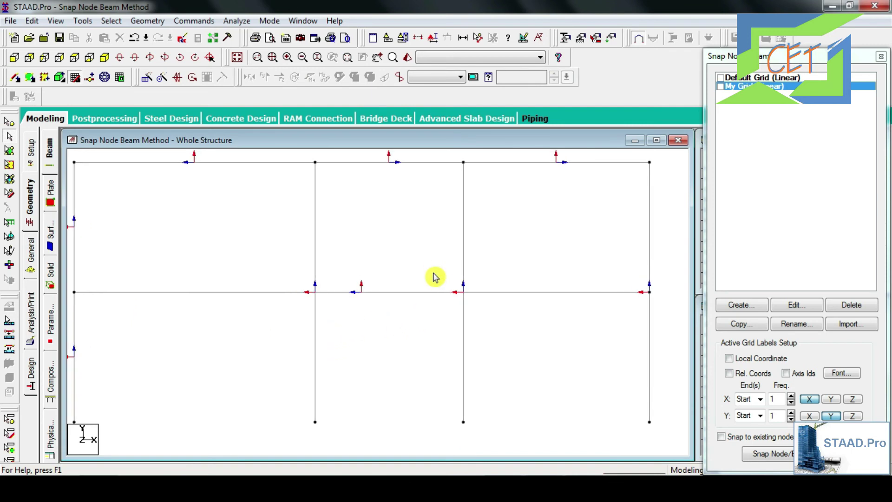
middle_click_drag(434, 275, 499, 322)
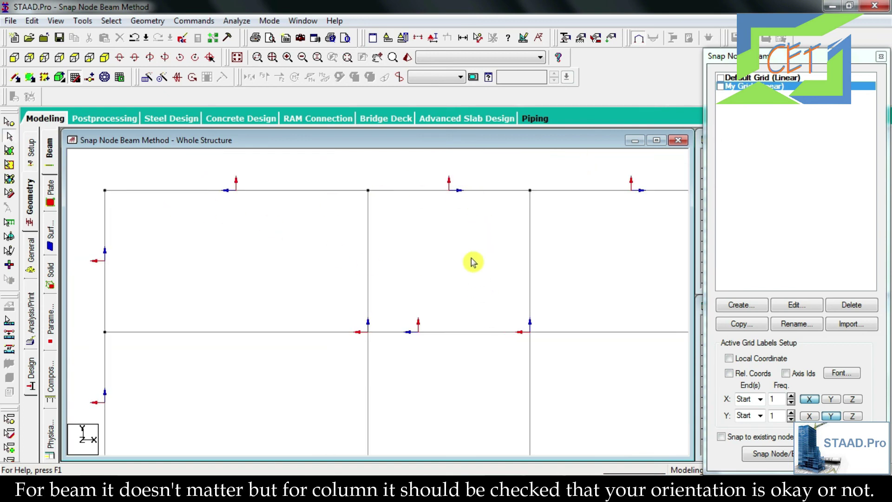
middle_click_drag(488, 255, 423, 285)
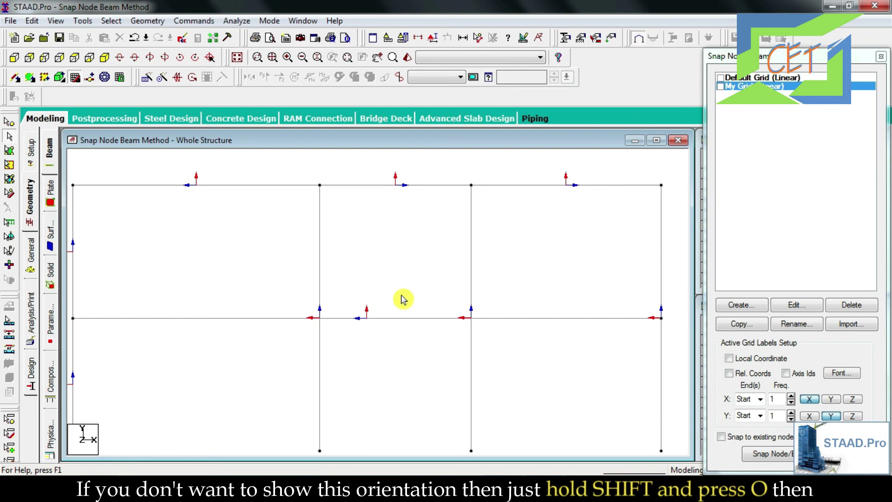
- Toggle the beam orientation arrows off with Shift+O and zoom out slightly
key("shift+o")
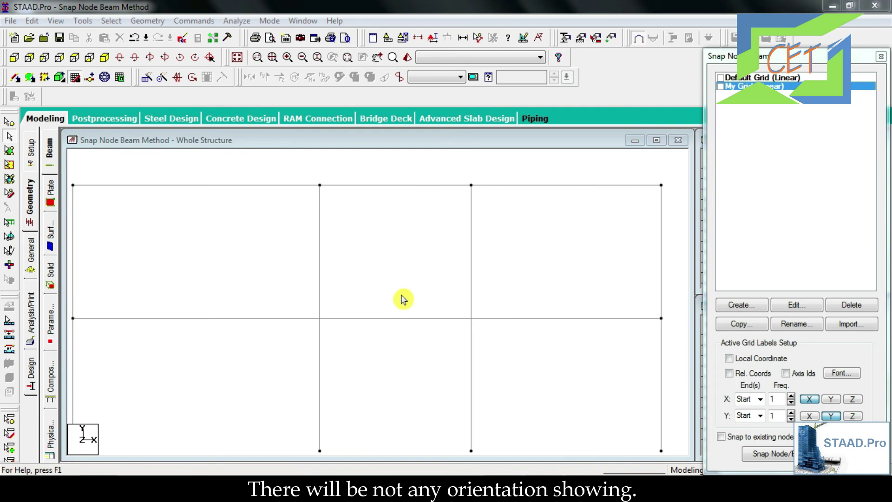
scroll(409, 279, "down", 1)
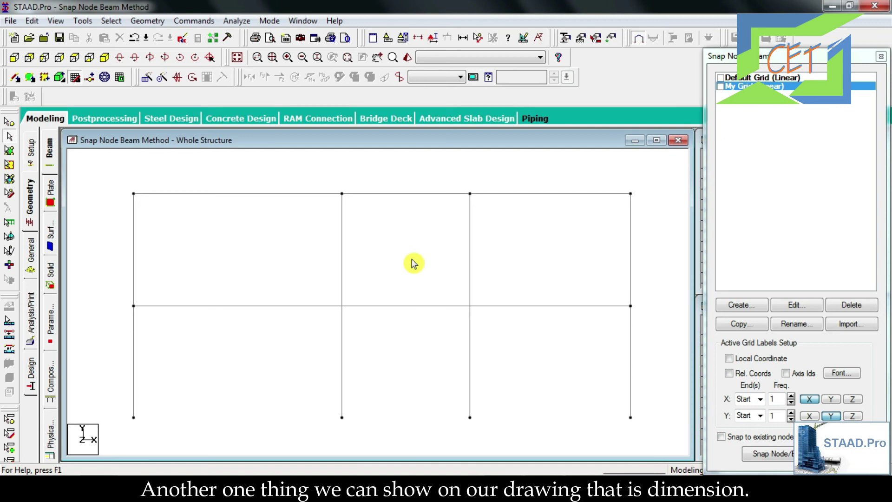
left_click(466, 38)
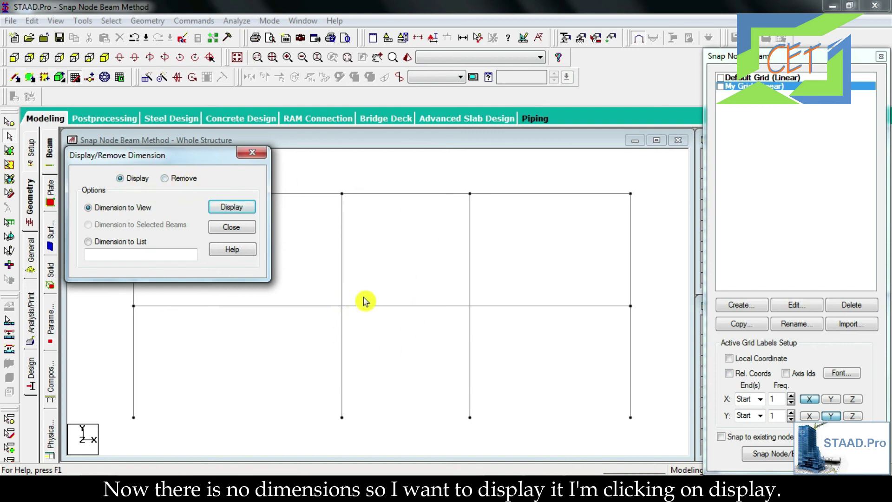
left_click(220, 207)
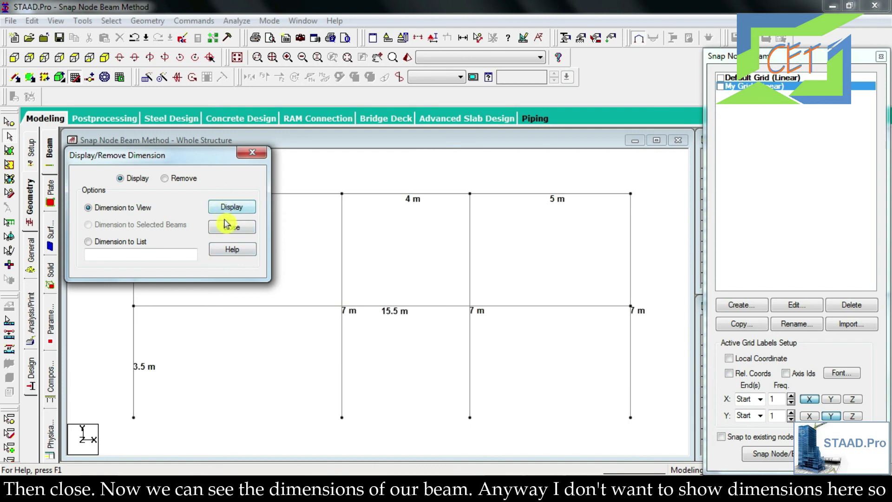
left_click(230, 228)
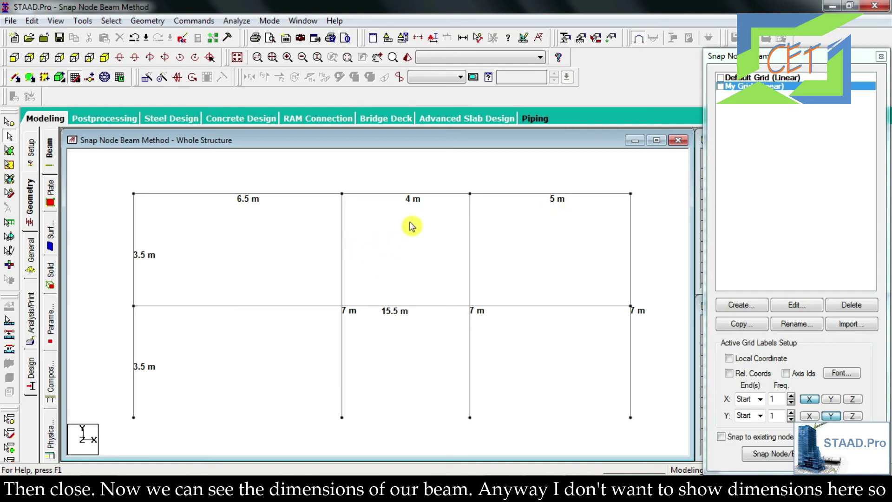
left_click(464, 37)
left_click(165, 179)
left_click(230, 209)
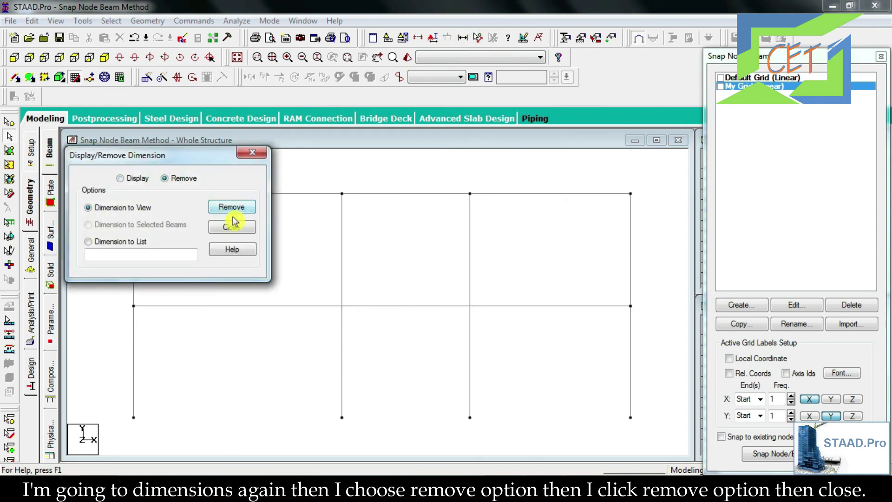
left_click(233, 227)
mouse_move(249, 251)
middle_mouse_down()
mouse_move(254, 217)
mouse_move(251, 230)
middle_mouse_up()
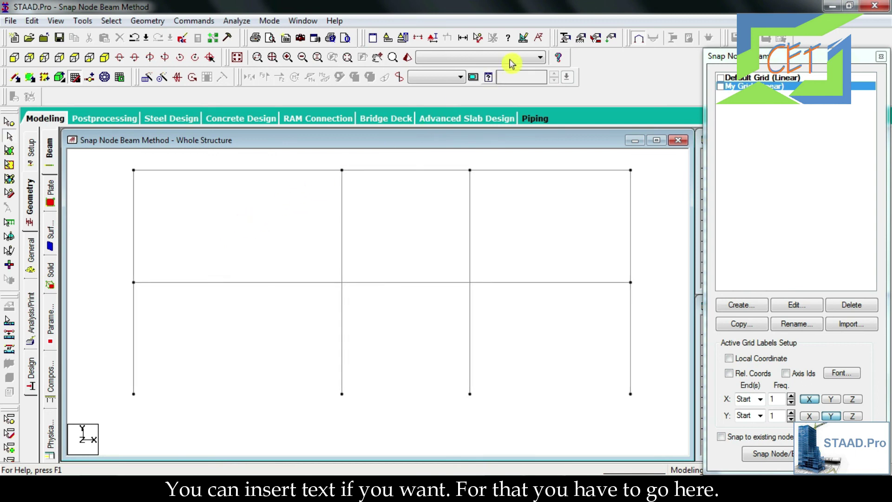
- Insert a '3. 2D Frame' text label below the frame
left_click(540, 39)
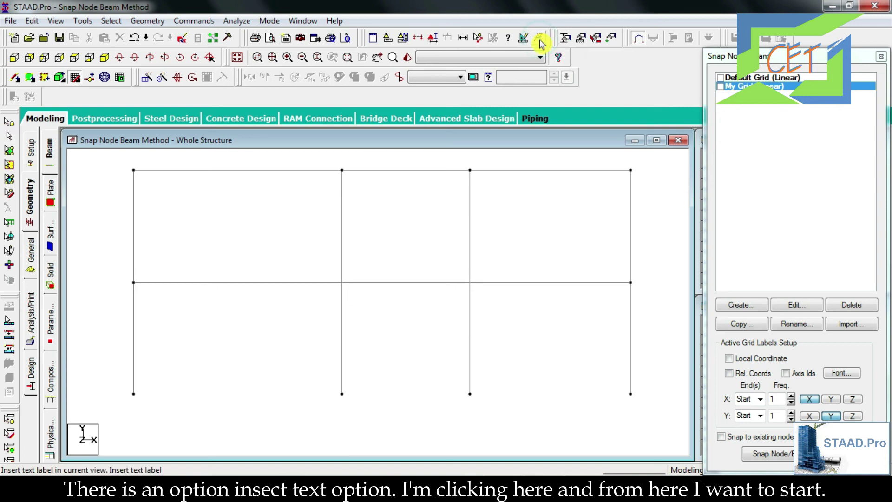
left_click(277, 424)
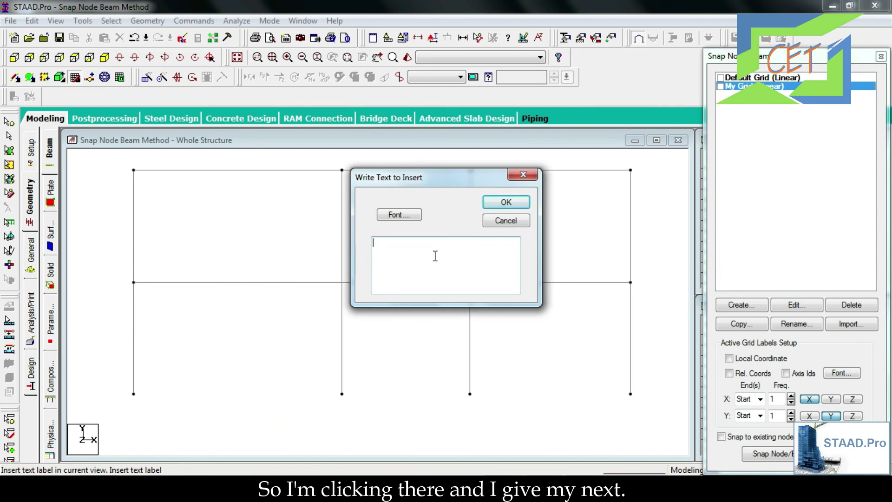
type("3. 2D Frame")
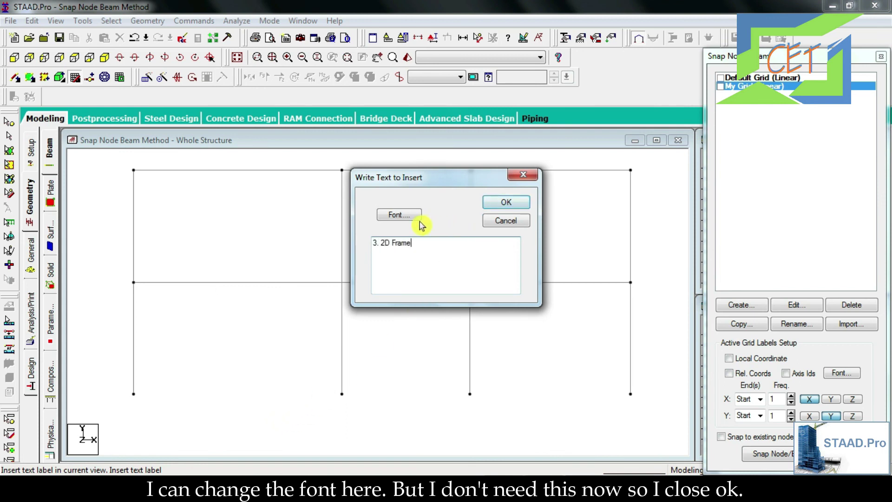
left_click(503, 200)
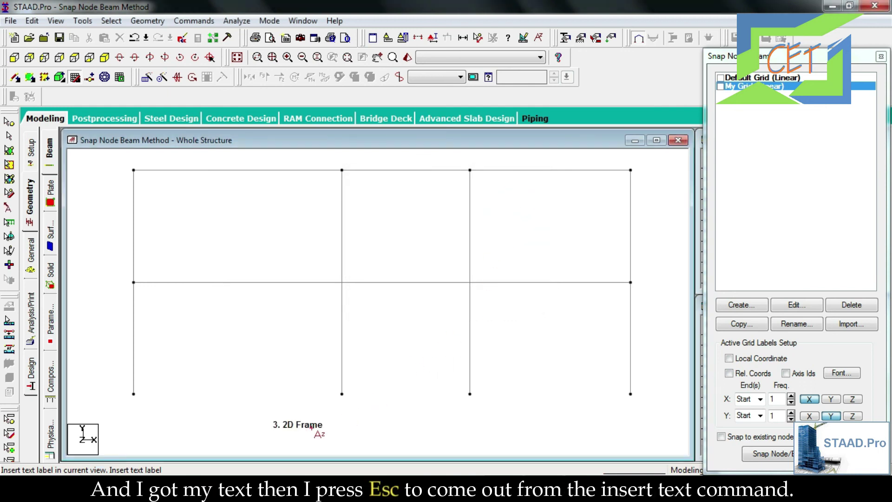
key("Escape")
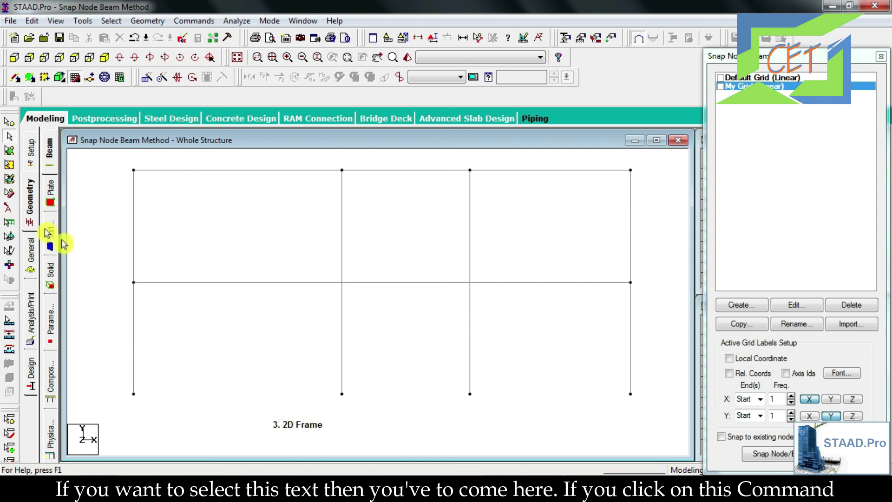
- Drag the '3. 2D Frame' label so it sits under the middle bay
left_click(10, 210)
left_click(309, 424)
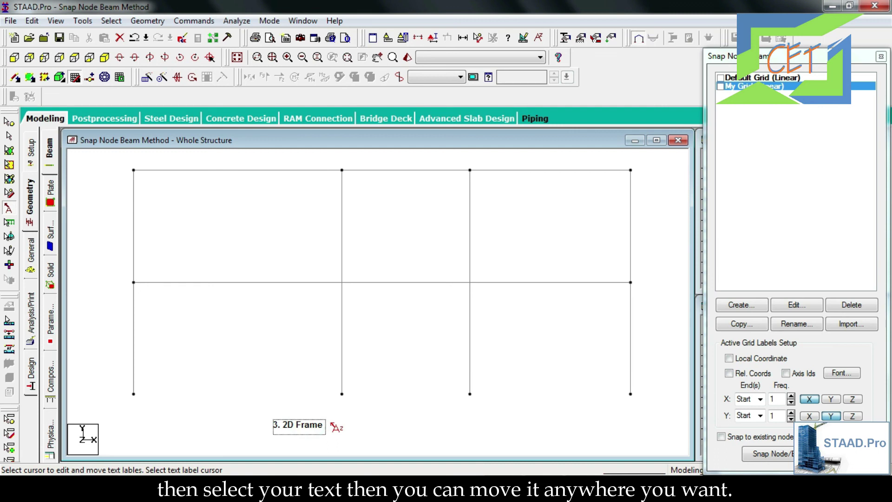
mouse_move(390, 421)
left_mouse_down()
mouse_move(408, 423)
mouse_move(389, 422)
mouse_move(398, 423)
left_mouse_up()
key("Escape")
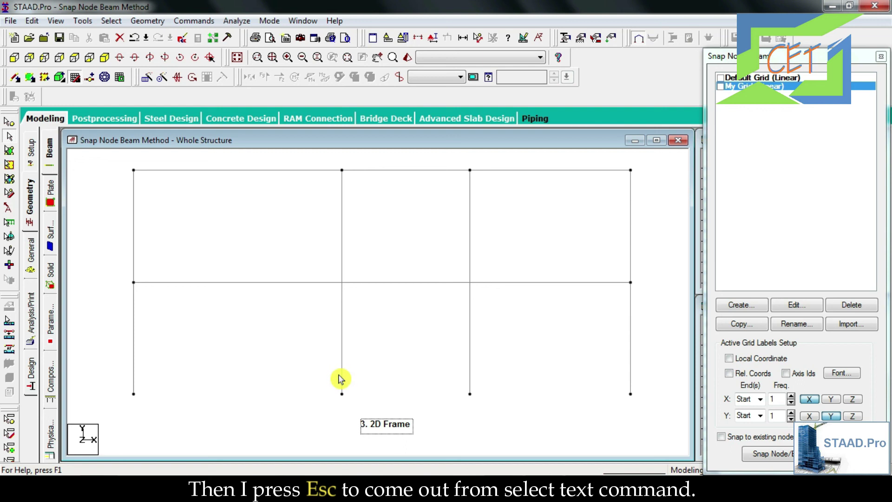
- Turn on node number labels through the Labels settings
right_click(240, 350)
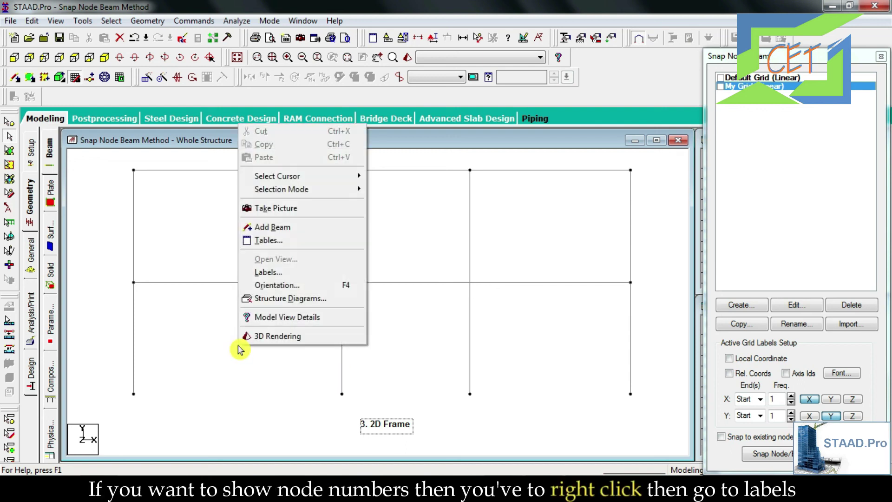
left_click(262, 281)
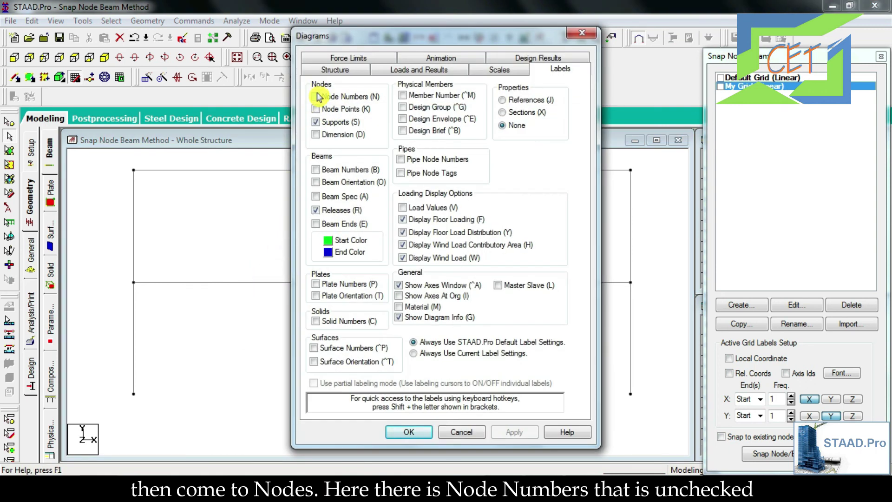
left_click(316, 97)
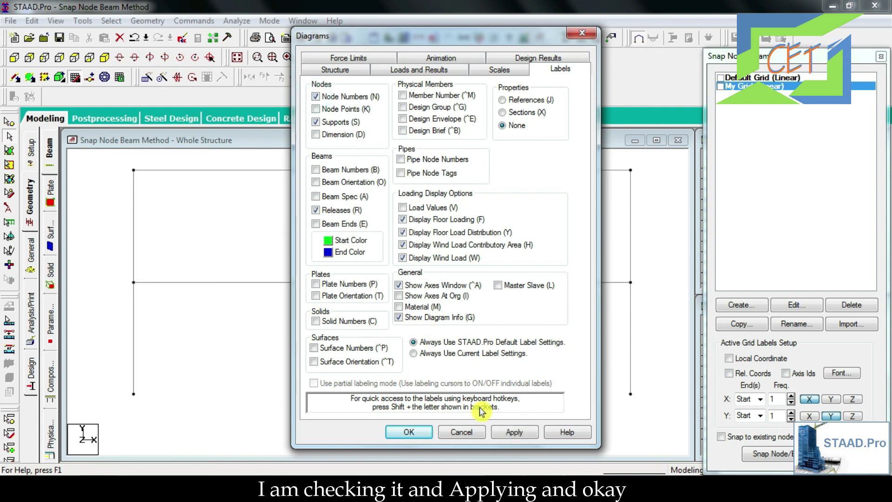
left_click(513, 432)
left_click(409, 432)
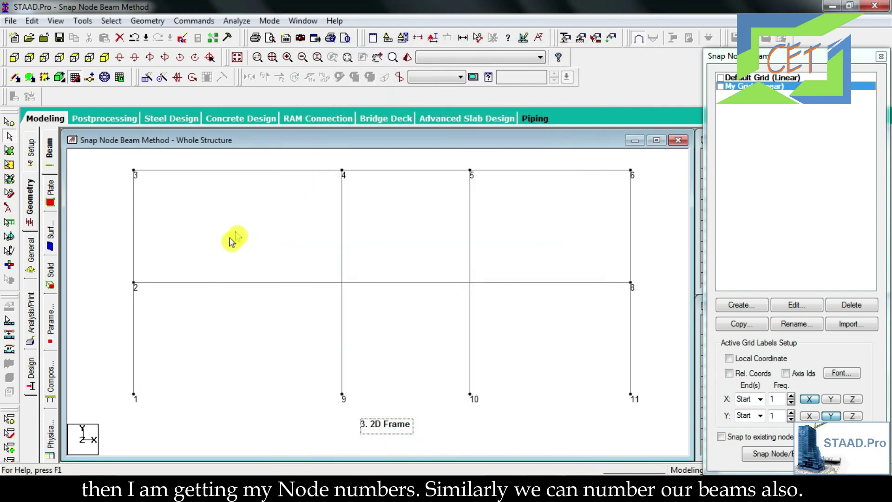
- Turn on beam number labels through the Labels settings as well
right_click(257, 343)
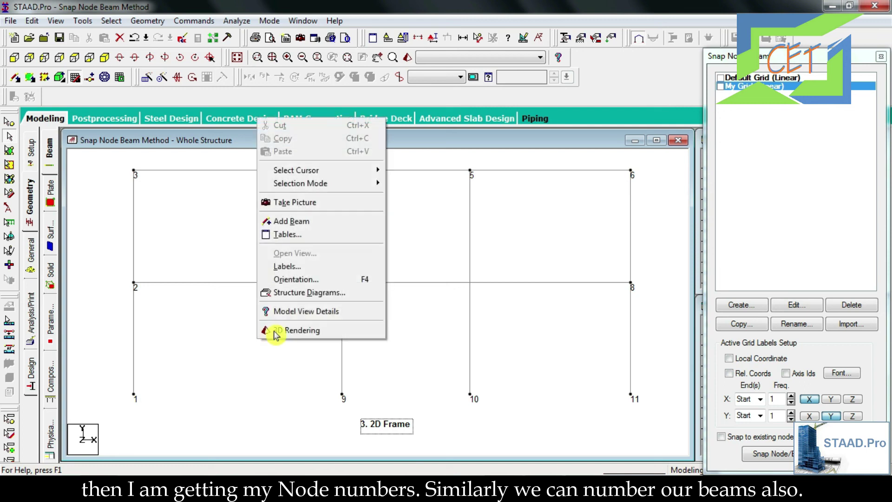
left_click(286, 268)
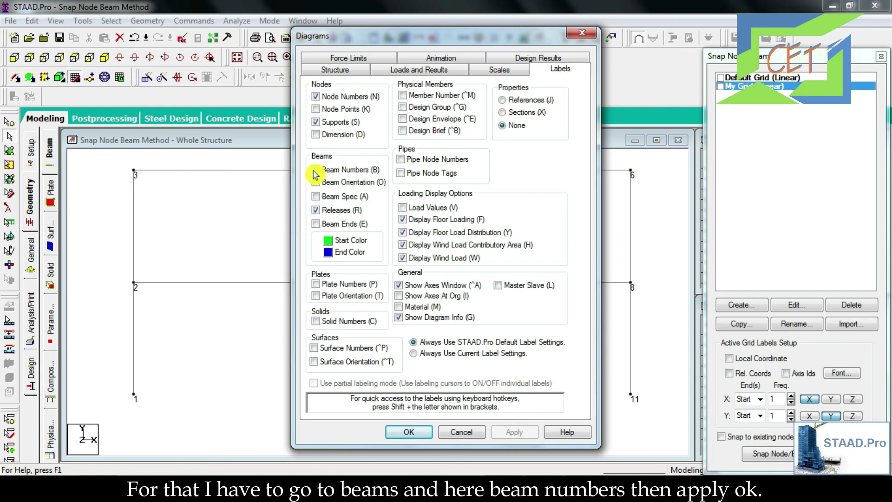
left_click(315, 175)
left_click(515, 431)
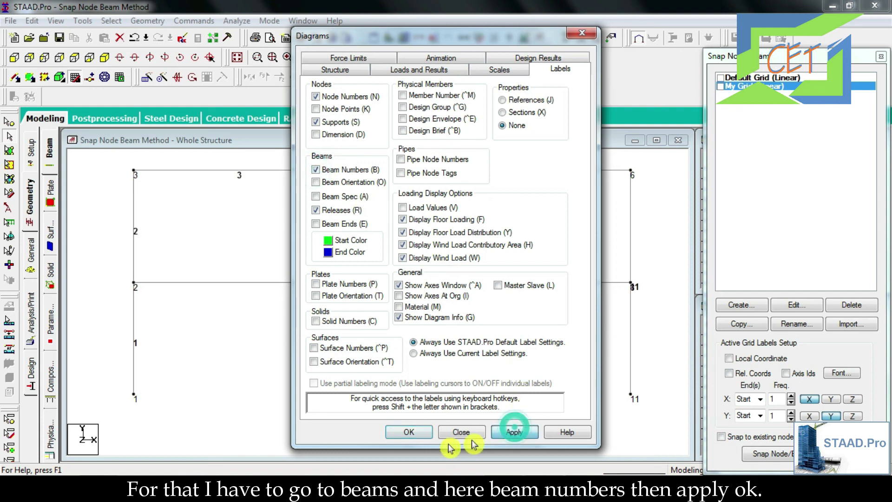
left_click(408, 433)
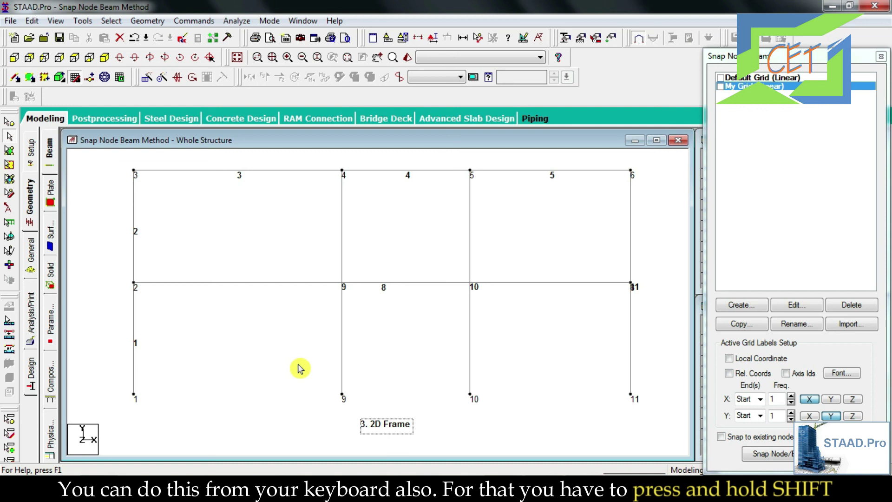
key("shift+n")
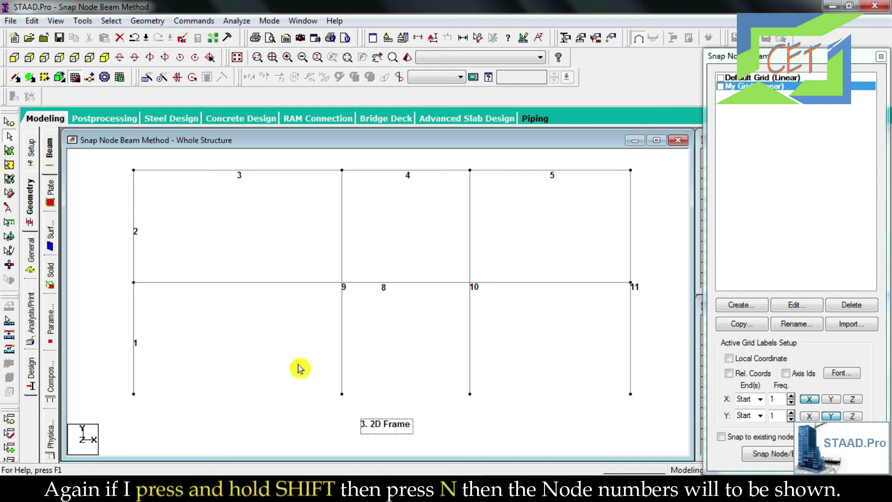
key("shift+n")
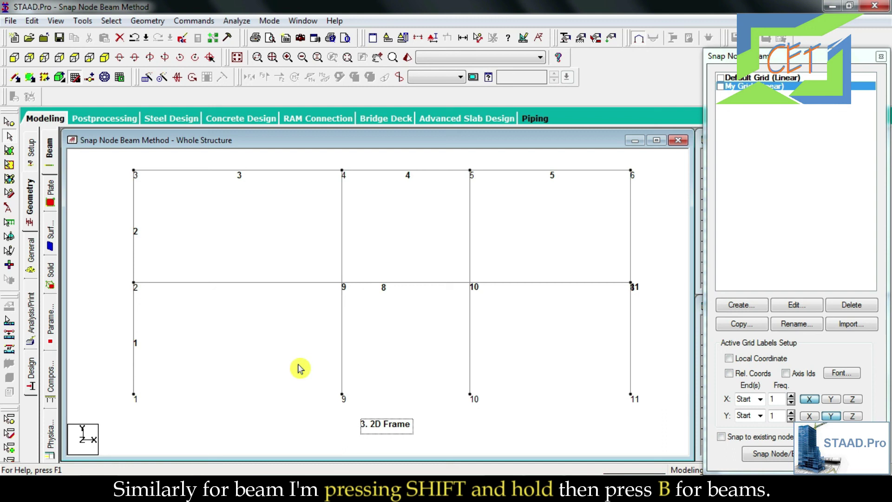
key("shift+b")
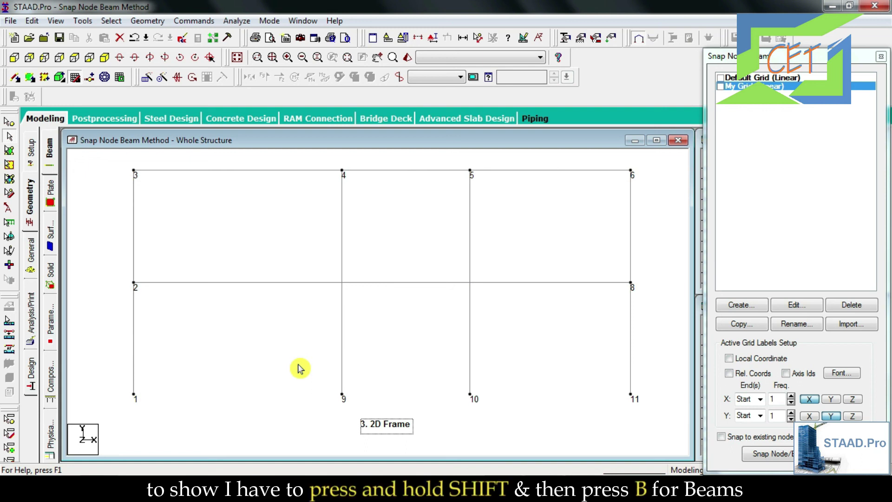
key("shift+b")
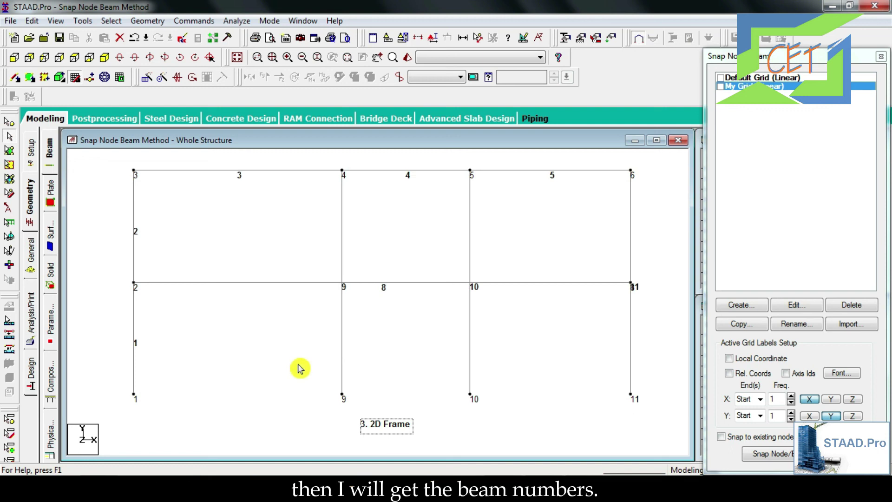